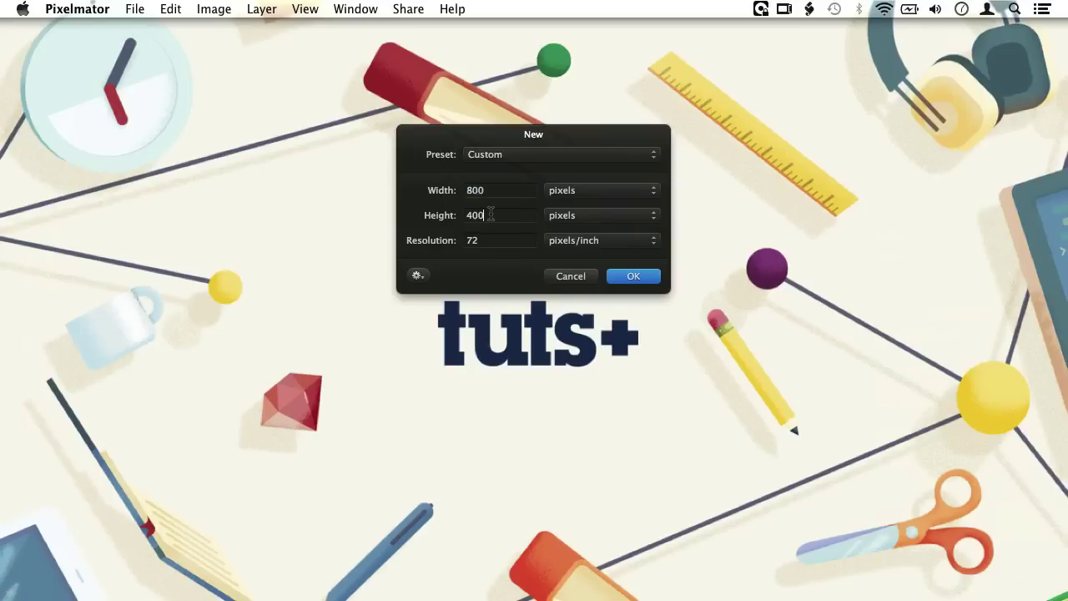
Create a new 800 × 400 pixel document at 72 pixels/inch, then reposition and widen its window beside the palettes.
{"action": "left_click", "coordinate": [657, 281]}
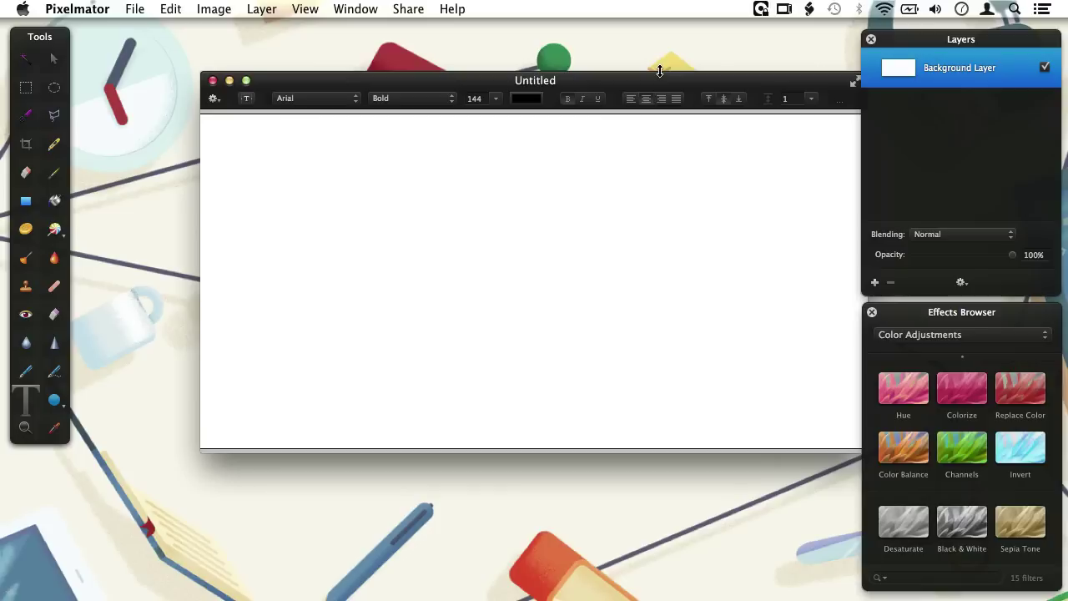
{"action": "left_click_drag", "start_coordinate": [658, 80], "coordinate": [535, 37]}
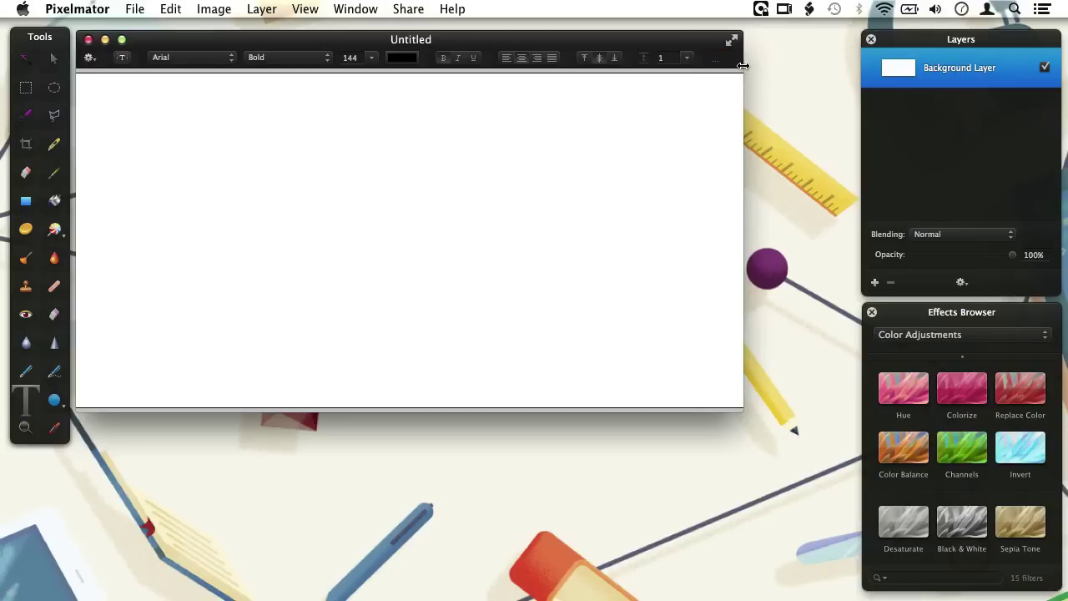
{"action": "left_click_drag", "start_coordinate": [742, 65], "coordinate": [843, 65]}
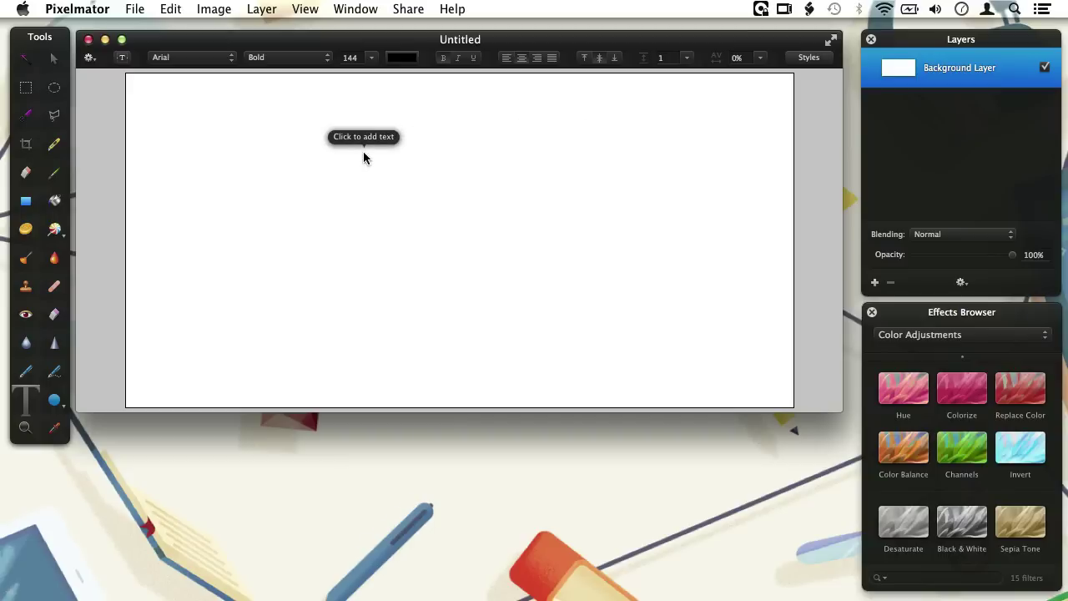
Look through the available font families for the text without changing the Arial font.
{"action": "left_click", "coordinate": [227, 58]}
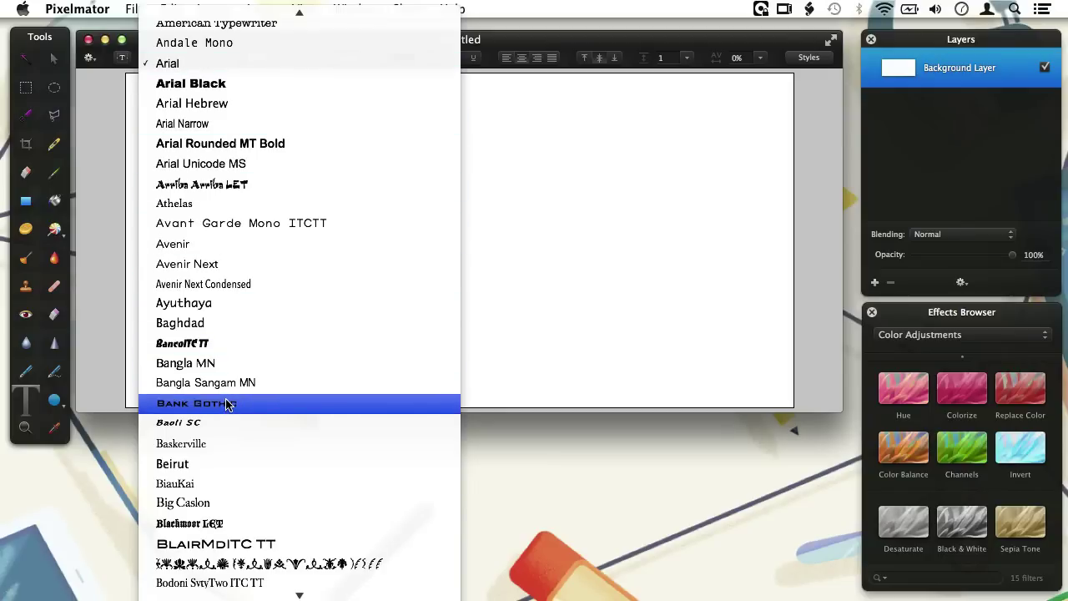
{"action": "mouse_move", "coordinate": [299, 595]}
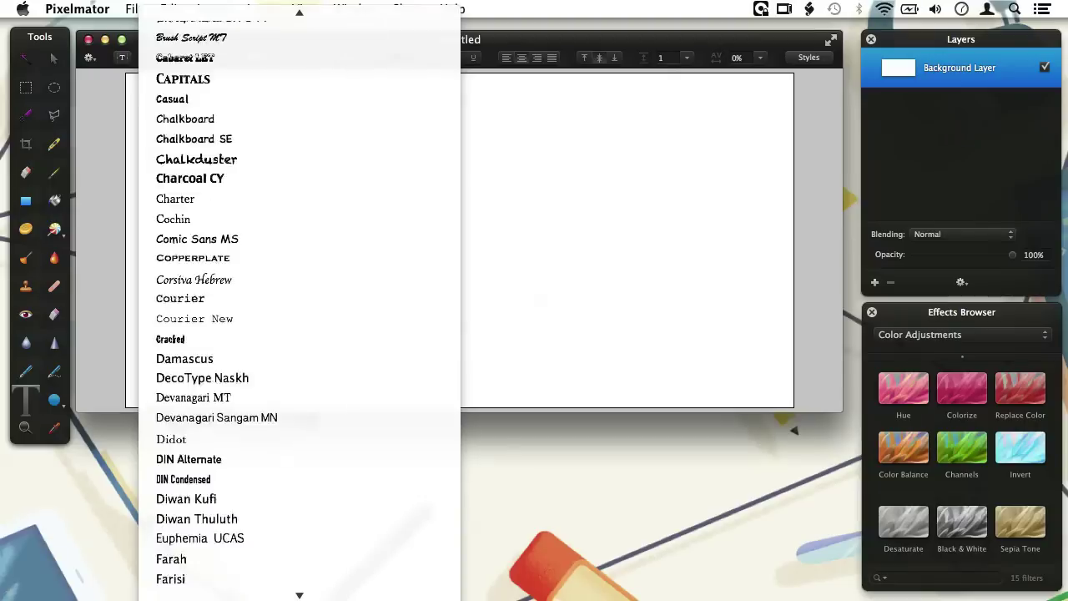
{"action": "mouse_move", "coordinate": [324, 5]}
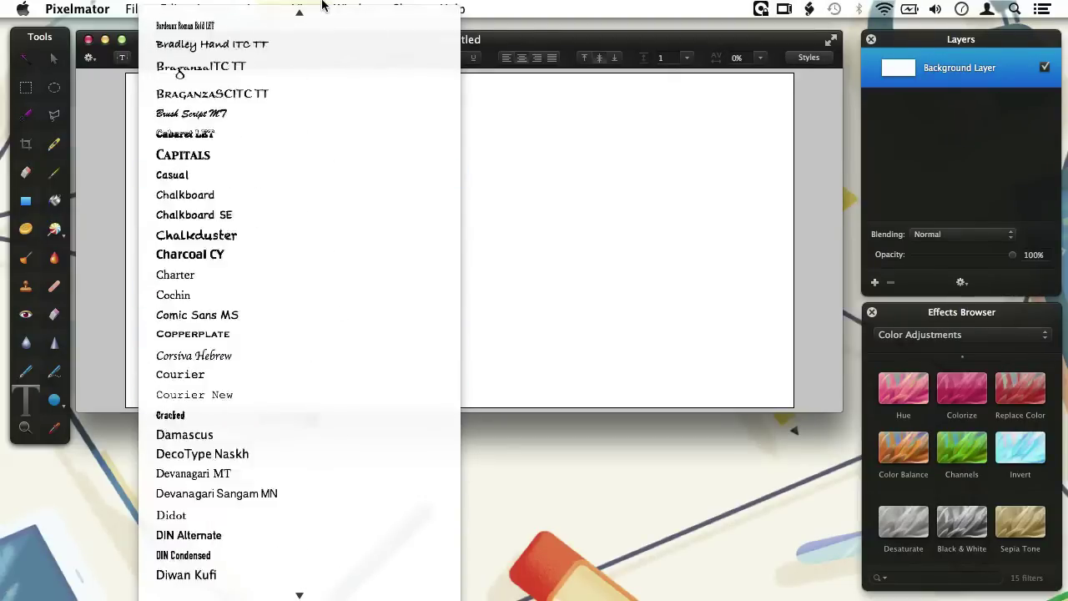
{"action": "left_click", "coordinate": [294, 150]}
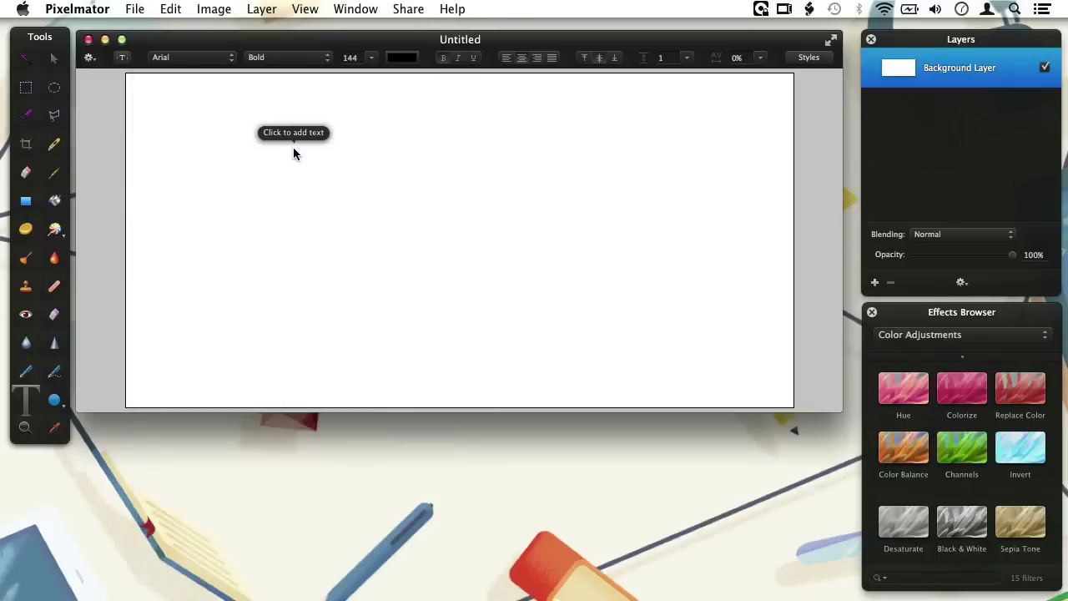
Check the Arial style options, try italic on the text settings and switch it back to Bold.
{"action": "left_click", "coordinate": [328, 59]}
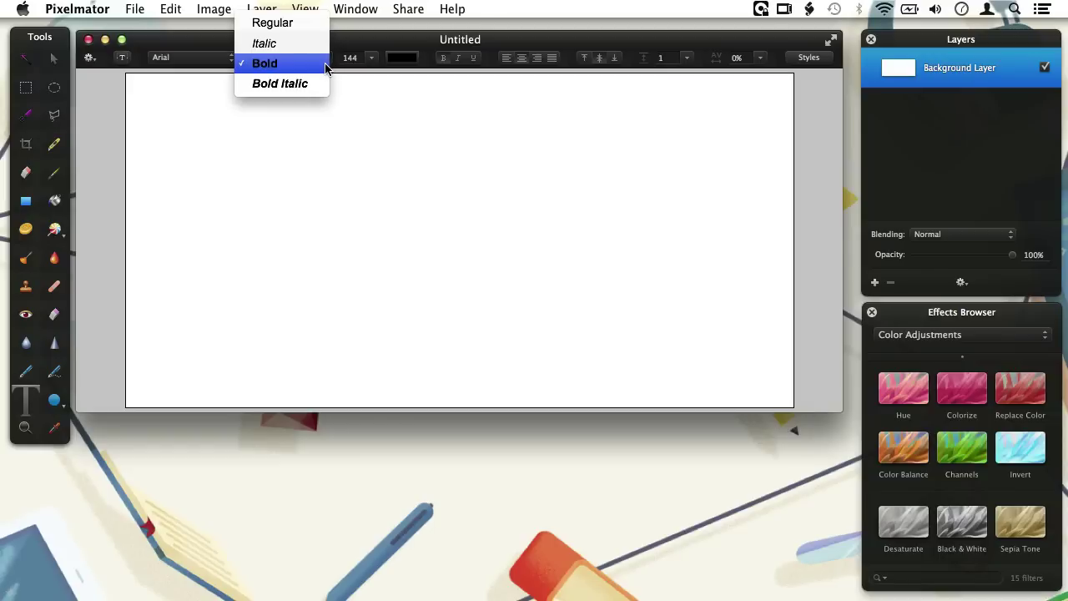
{"action": "left_click", "coordinate": [325, 69]}
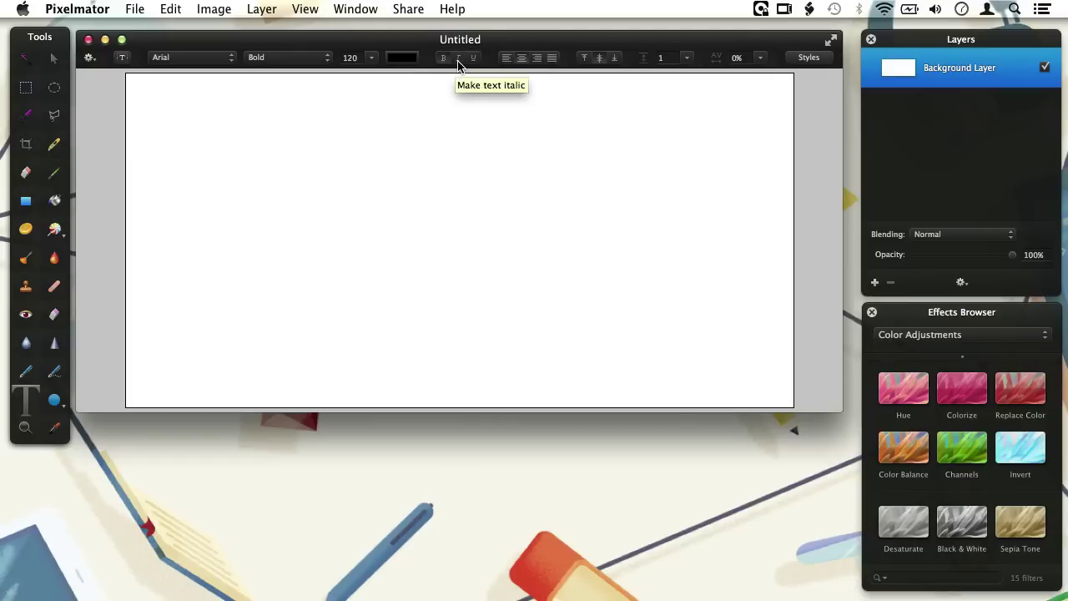
{"action": "left_click", "coordinate": [457, 64]}
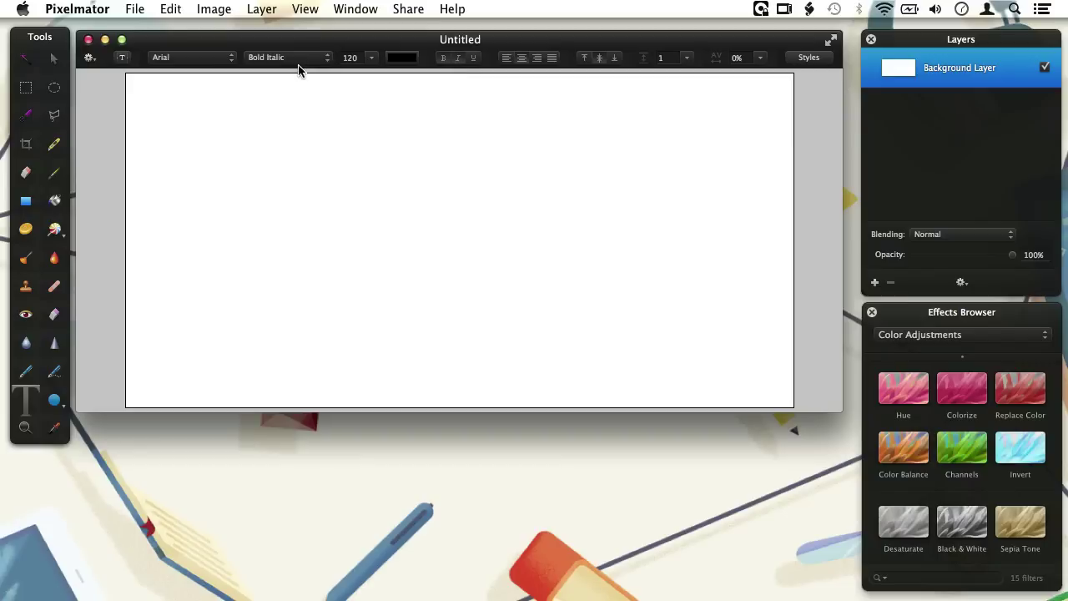
{"action": "left_click", "coordinate": [458, 59]}
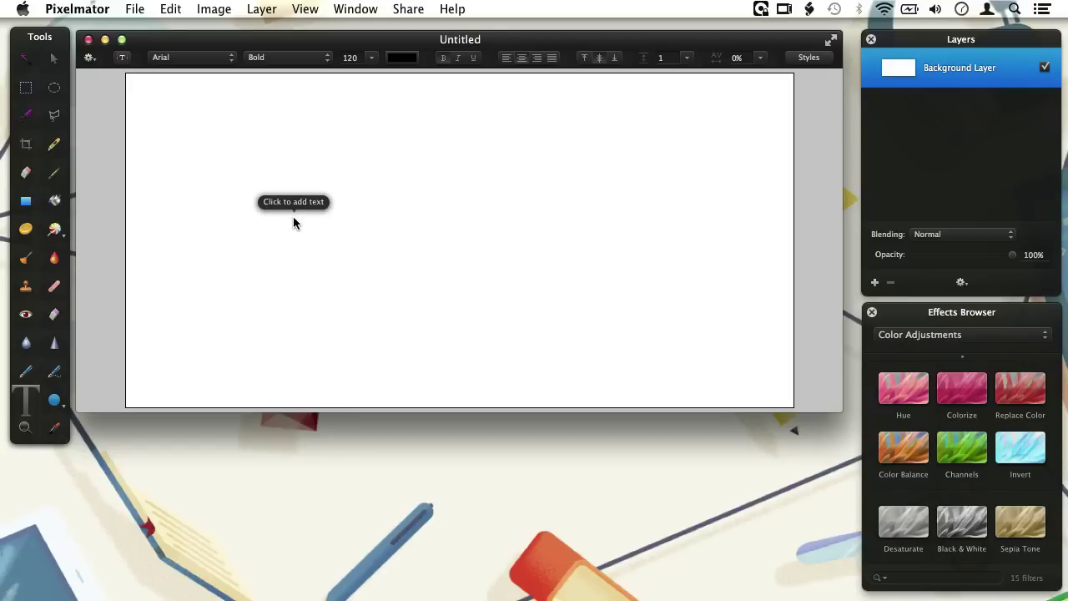
Add two sample text layers to the canvas and delete both of them.
{"action": "left_click", "coordinate": [353, 175]}
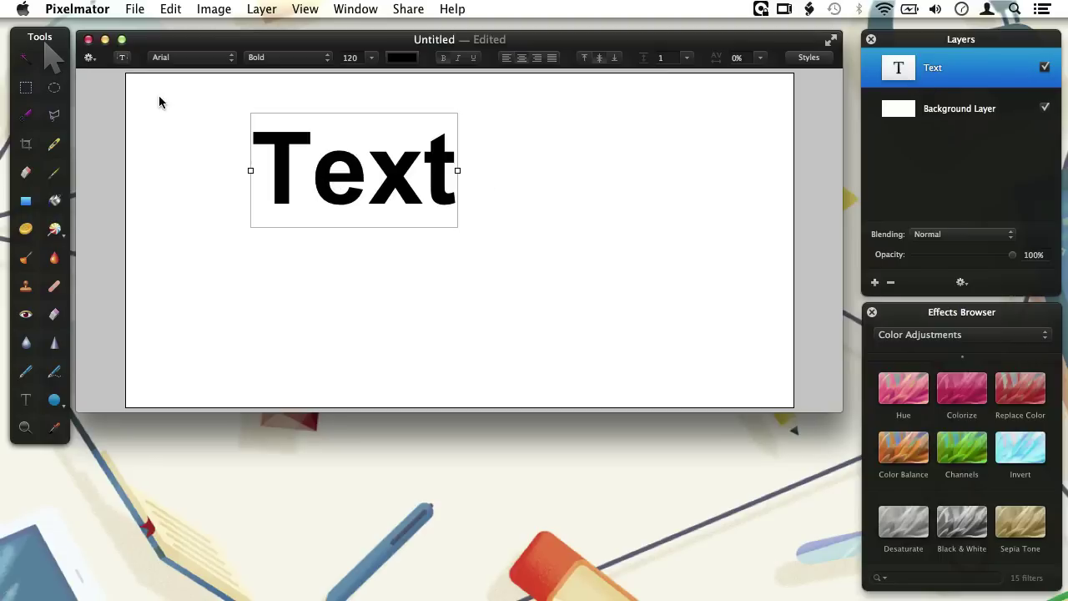
{"action": "left_click", "coordinate": [123, 58]}
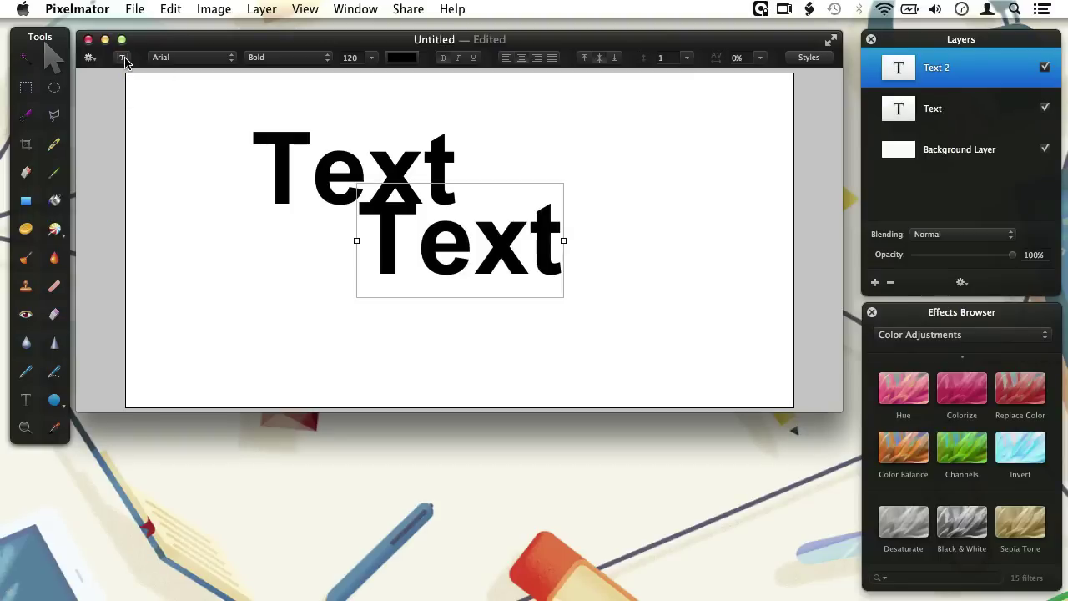
{"action": "left_click", "coordinate": [891, 283]}
{"action": "left_click", "coordinate": [891, 284]}
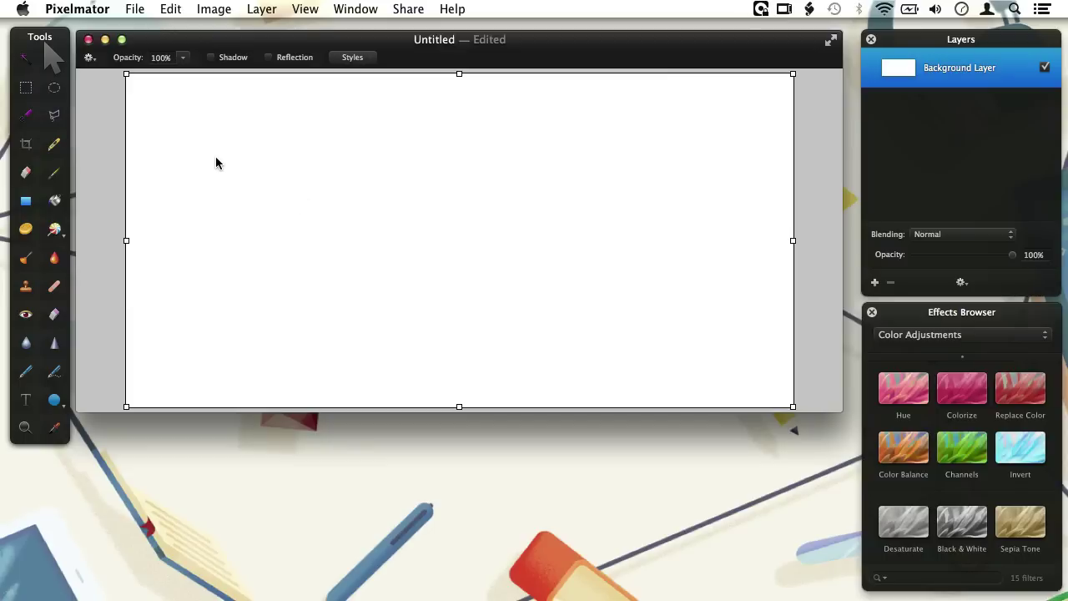
Draw a wide text box with the Type tool and move it to the center of the canvas.
{"action": "key", "text": "t"}
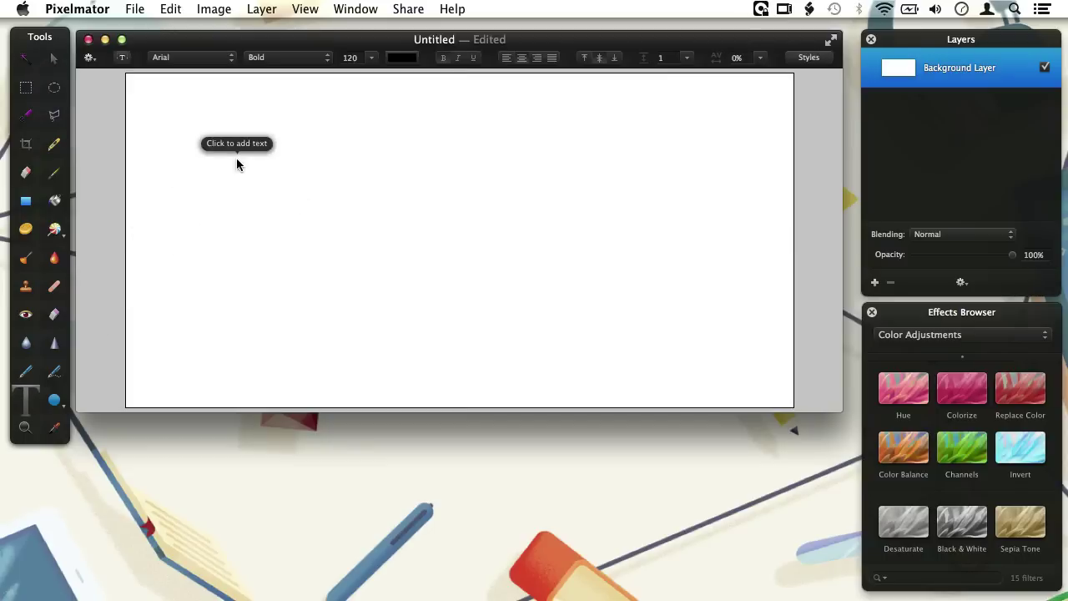
{"action": "left_click_drag", "start_coordinate": [195, 148], "coordinate": [755, 257]}
{"action": "key", "text": "v"}
{"action": "left_click_drag", "start_coordinate": [507, 209], "coordinate": [493, 250]}
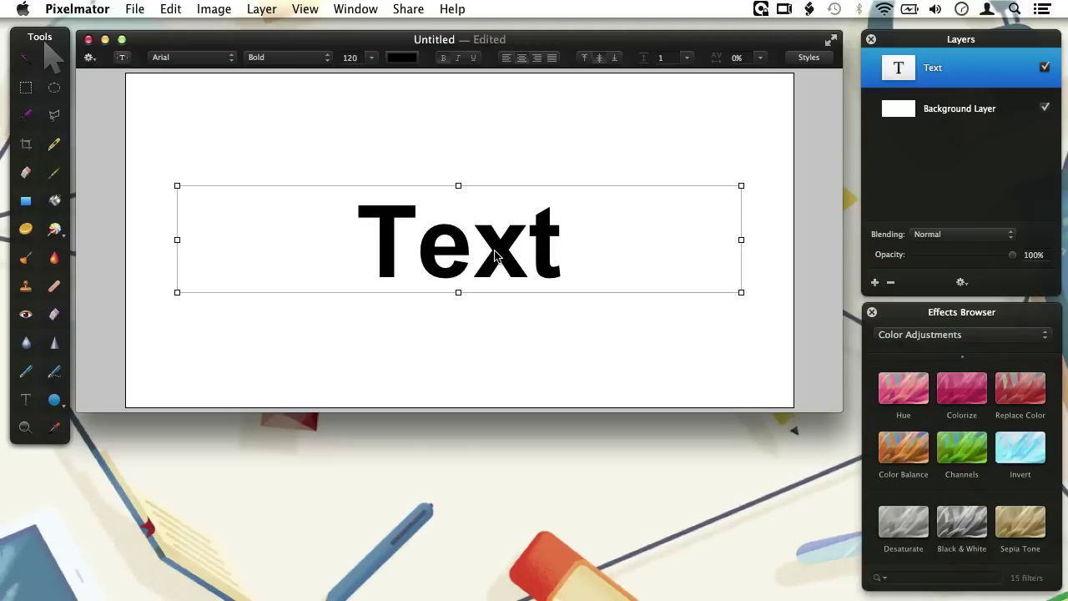
Select the whole word in the text box and set its font size to 118.
{"action": "left_click", "coordinate": [495, 251]}
{"action": "left_click_drag", "start_coordinate": [367, 256], "coordinate": [560, 248]}
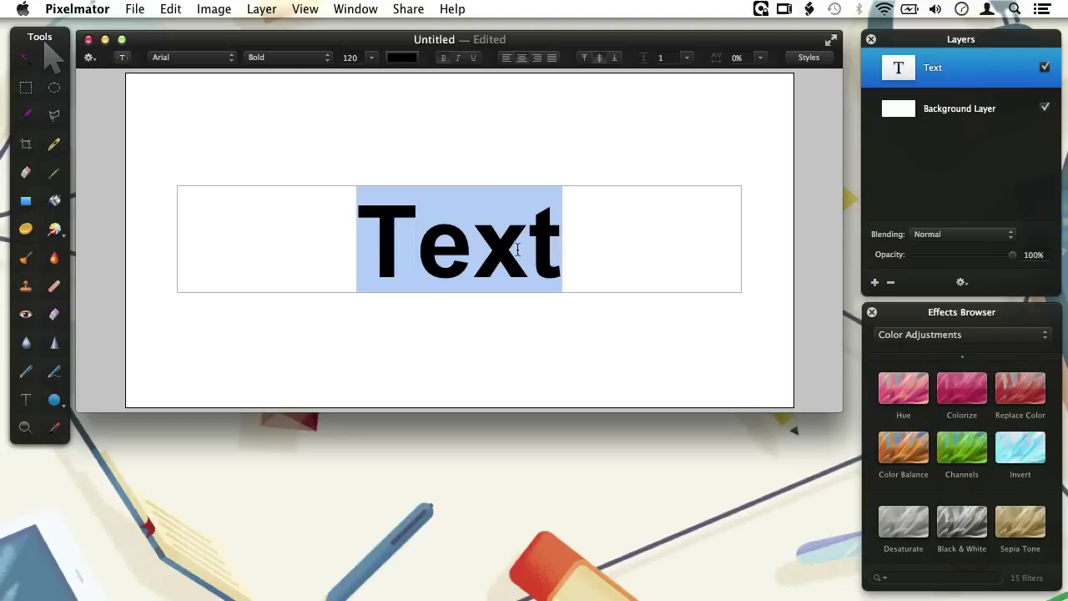
{"action": "left_click", "coordinate": [372, 58]}
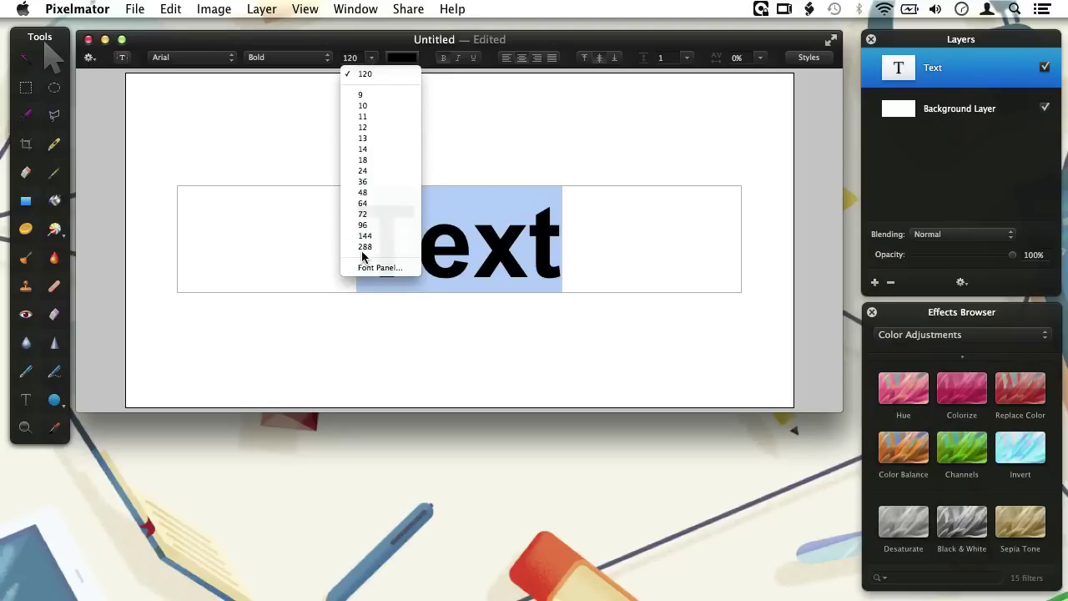
{"action": "left_click", "coordinate": [359, 58]}
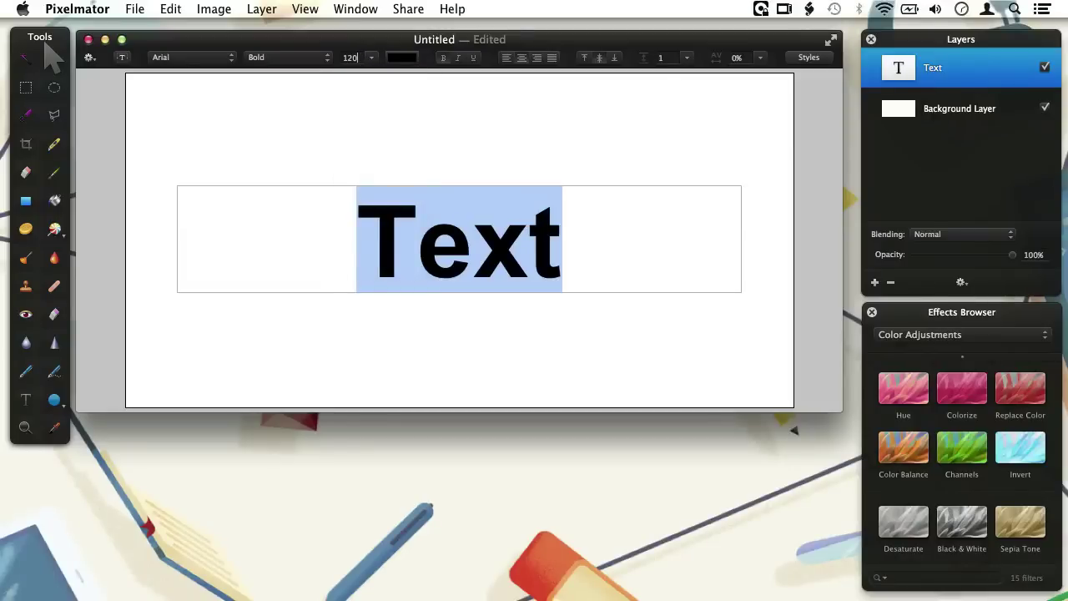
{"action": "key", "text": "BackSpace"}
Change the selected text's color to a dark gray from the swatch palette.
{"action": "left_click", "coordinate": [398, 59]}
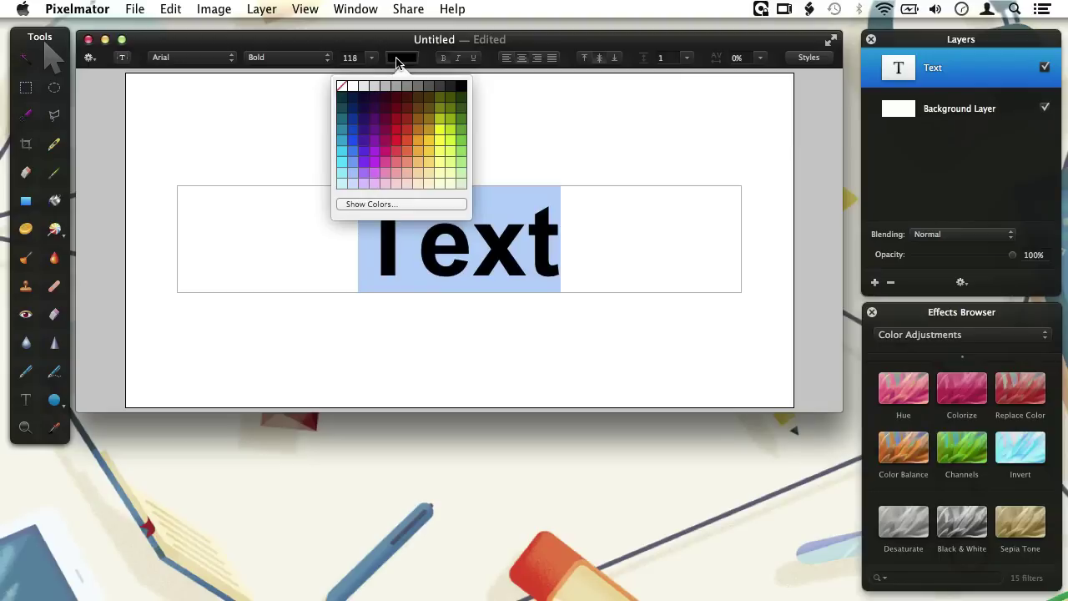
{"action": "left_click", "coordinate": [389, 204]}
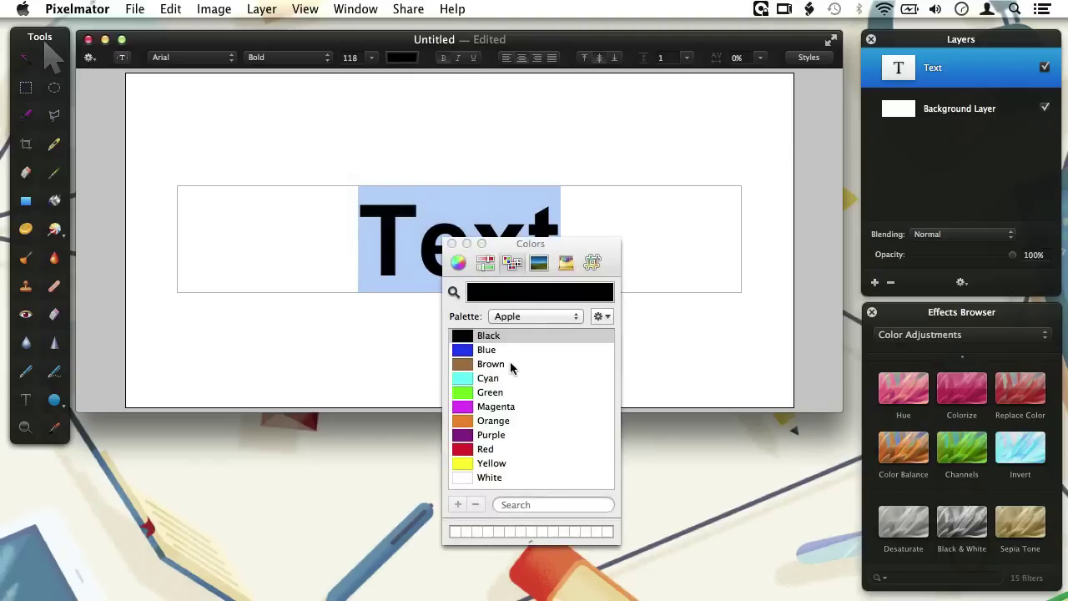
{"action": "left_click", "coordinate": [451, 243]}
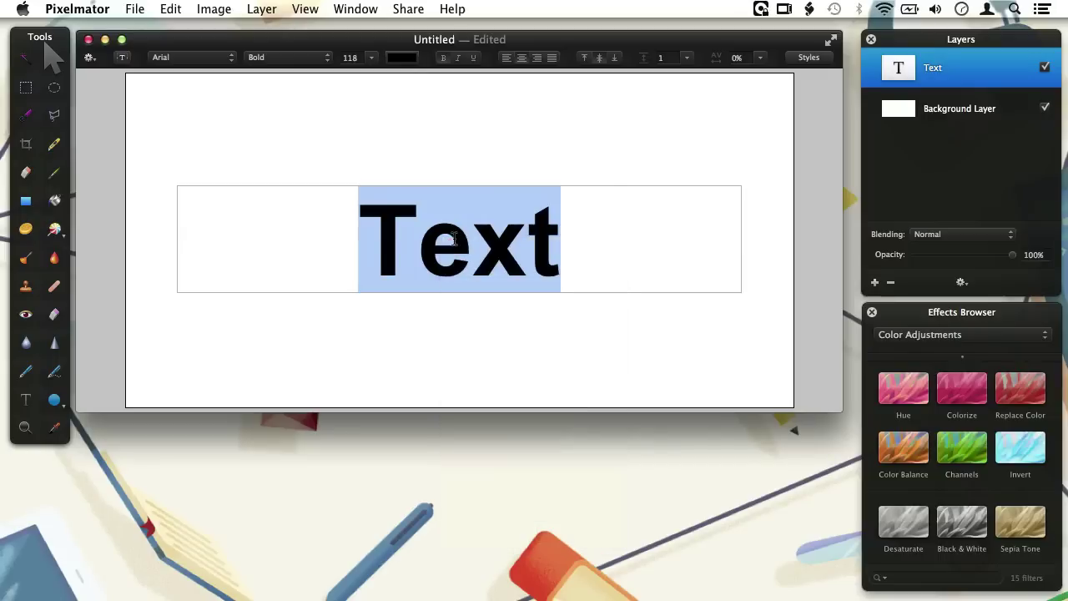
{"action": "left_click", "coordinate": [402, 58]}
{"action": "left_click", "coordinate": [450, 86]}
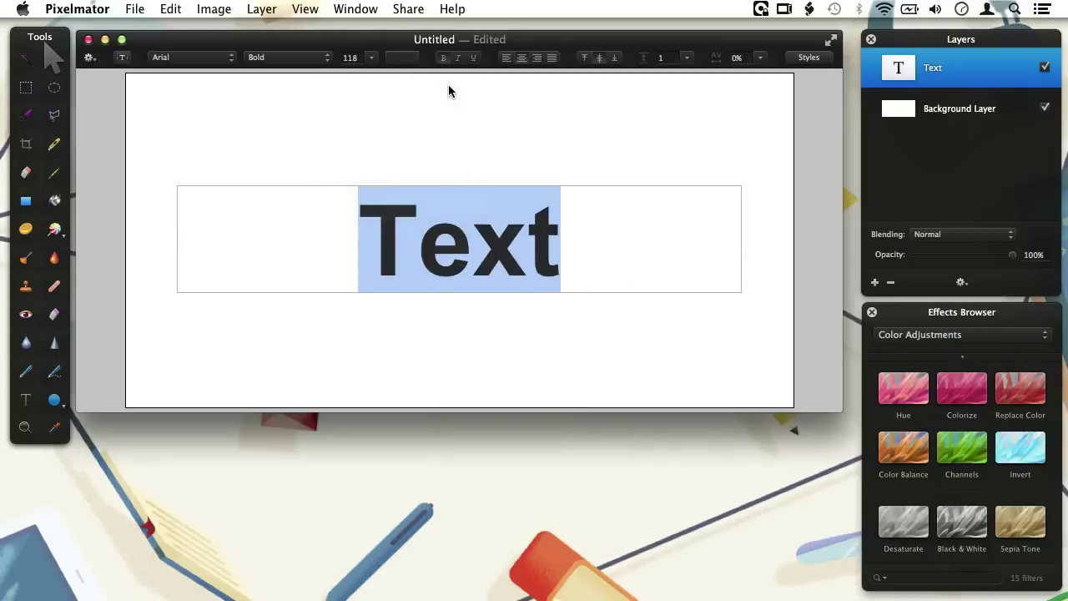
Try left, right and justified alignment on the text and return it to centered.
{"action": "left_click", "coordinate": [508, 62]}
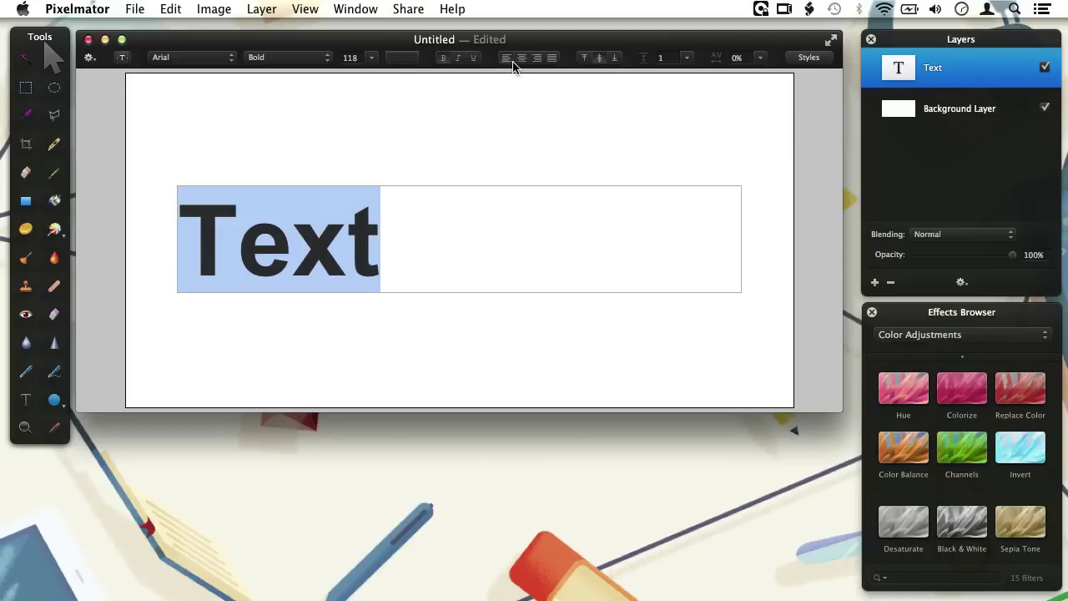
{"action": "left_click", "coordinate": [539, 63]}
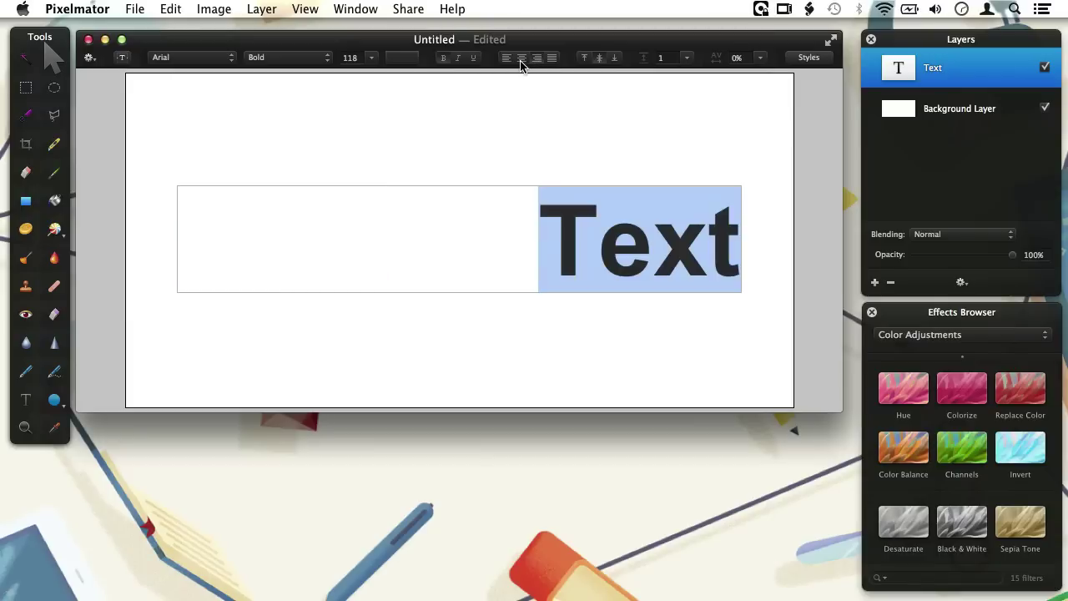
{"action": "left_click", "coordinate": [521, 64]}
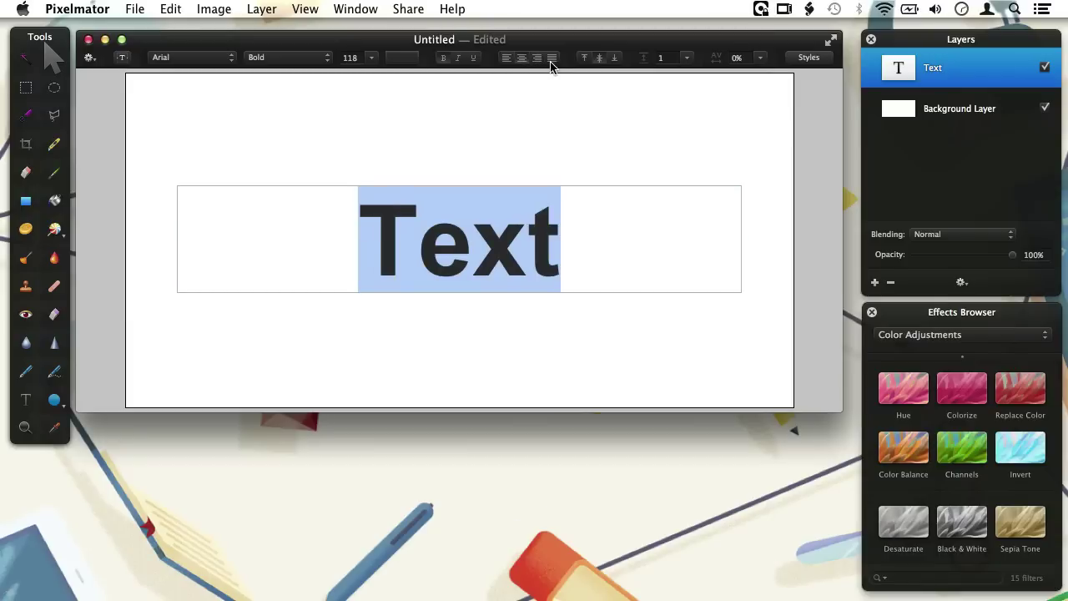
{"action": "left_click", "coordinate": [551, 63]}
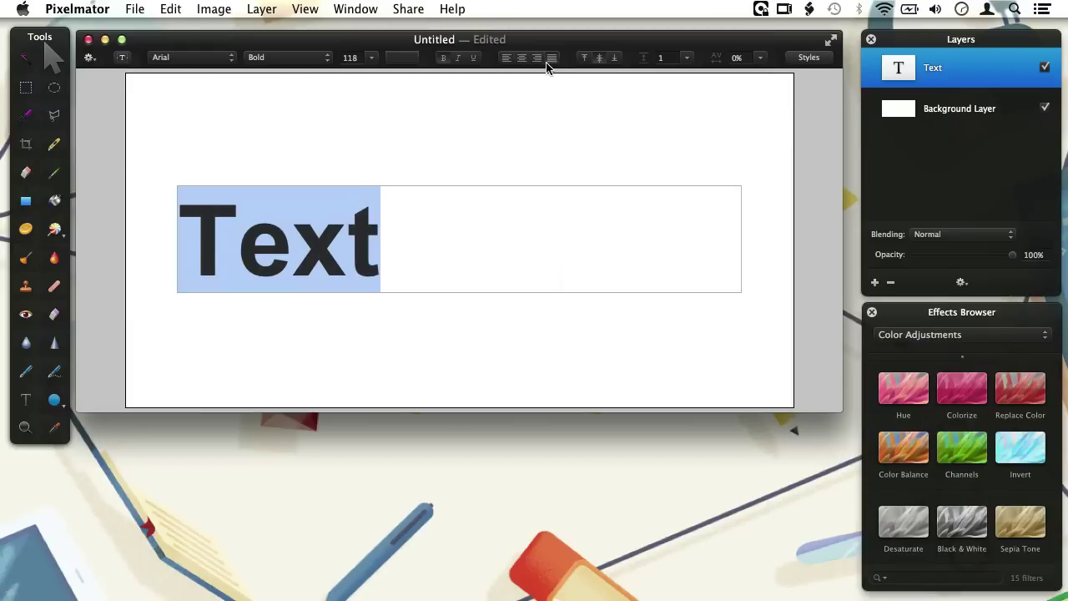
{"action": "left_click", "coordinate": [524, 63]}
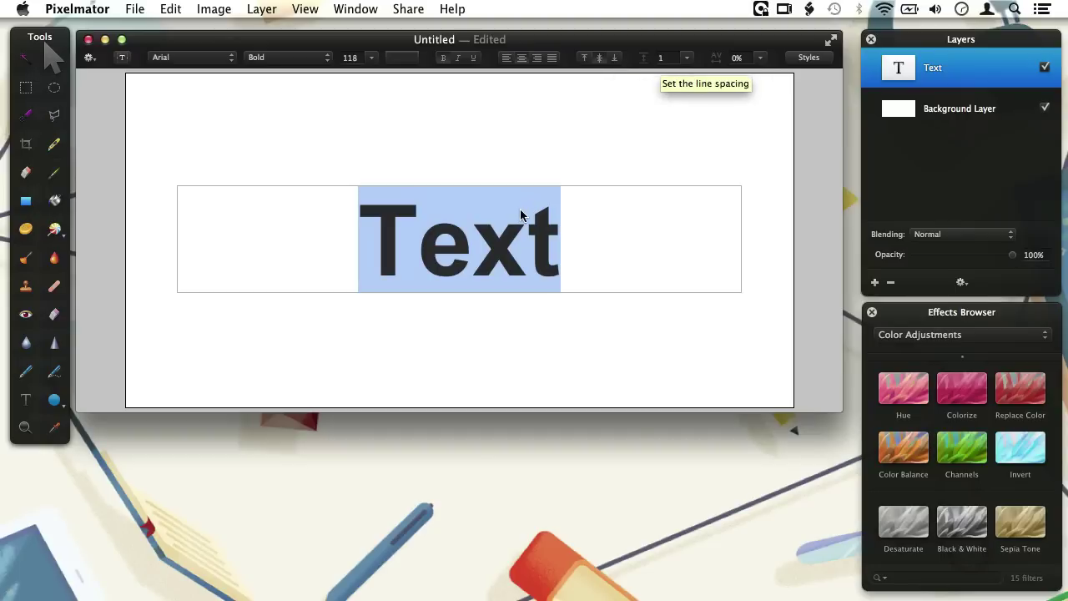
Replace the sample text with "Letterpress effect" and enlarge the text box to fit both lines, centered on the canvas.
{"action": "type", "text": "Letterpress"}
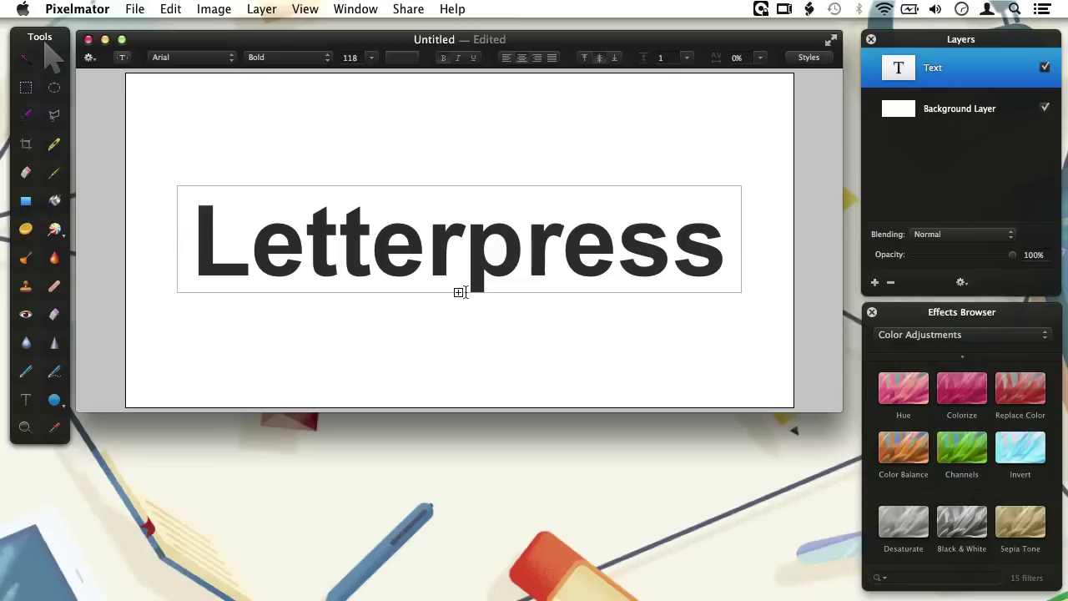
{"action": "left_click_drag", "start_coordinate": [458, 295], "coordinate": [458, 198]}
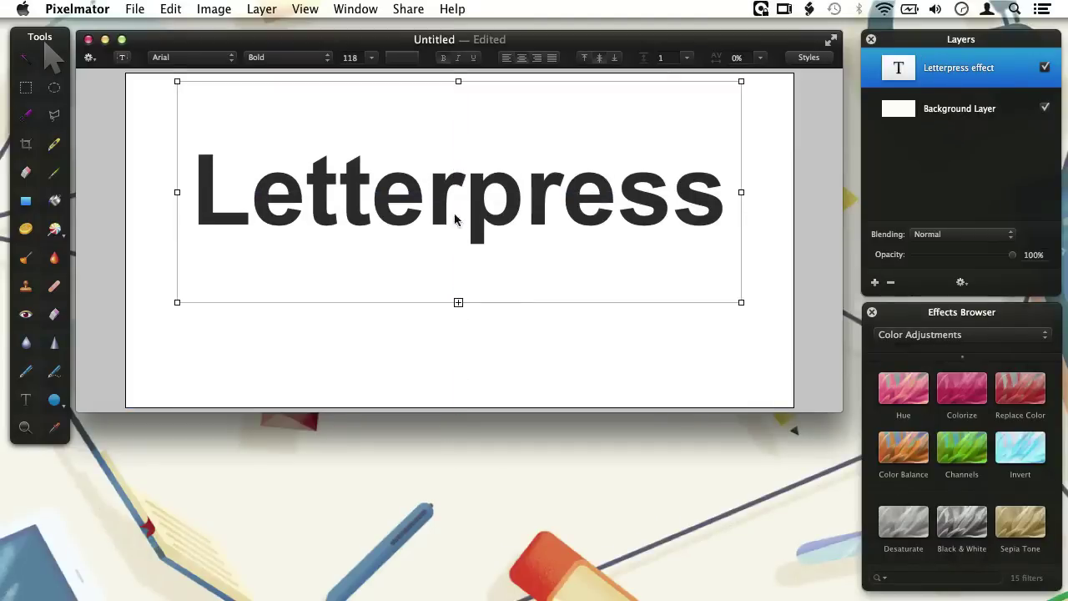
{"action": "mouse_move", "coordinate": [458, 303]}
{"action": "left_mouse_down"}
{"action": "mouse_move", "coordinate": [458, 322]}
{"action": "mouse_move", "coordinate": [458, 310]}
{"action": "left_mouse_up"}
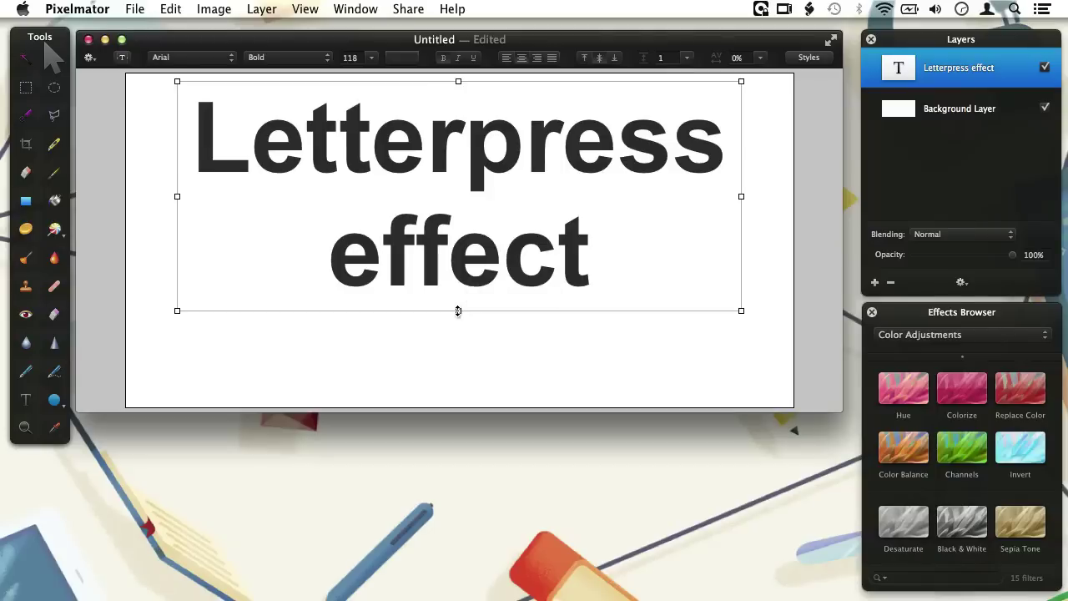
{"action": "left_click_drag", "start_coordinate": [477, 159], "coordinate": [478, 199]}
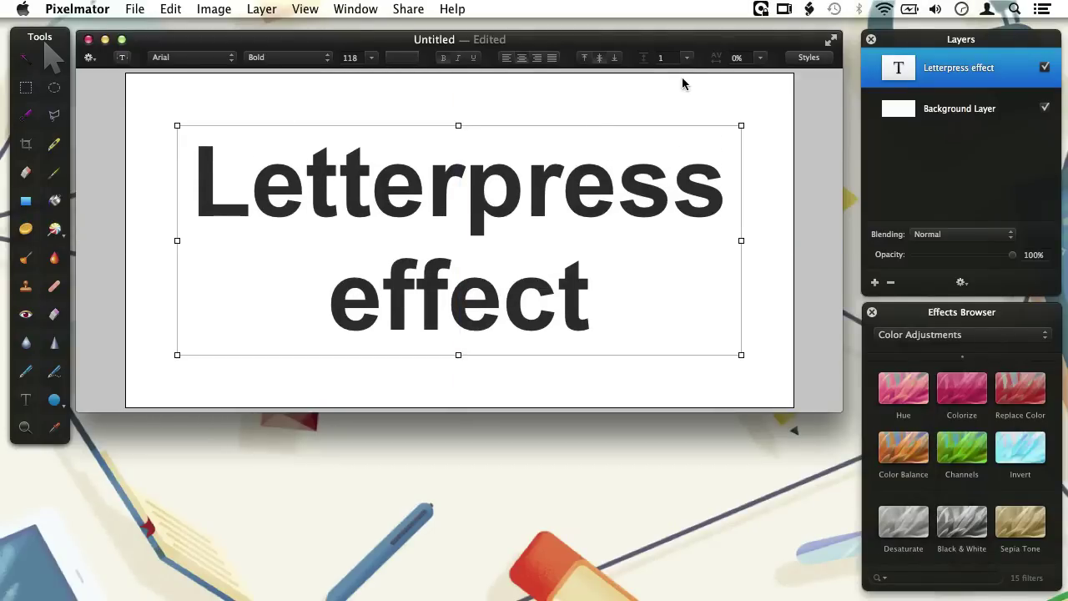
Set the text's line spacing to 0,5 and, after trying -10%, its character spacing to -5%.
{"action": "left_click", "coordinate": [688, 59]}
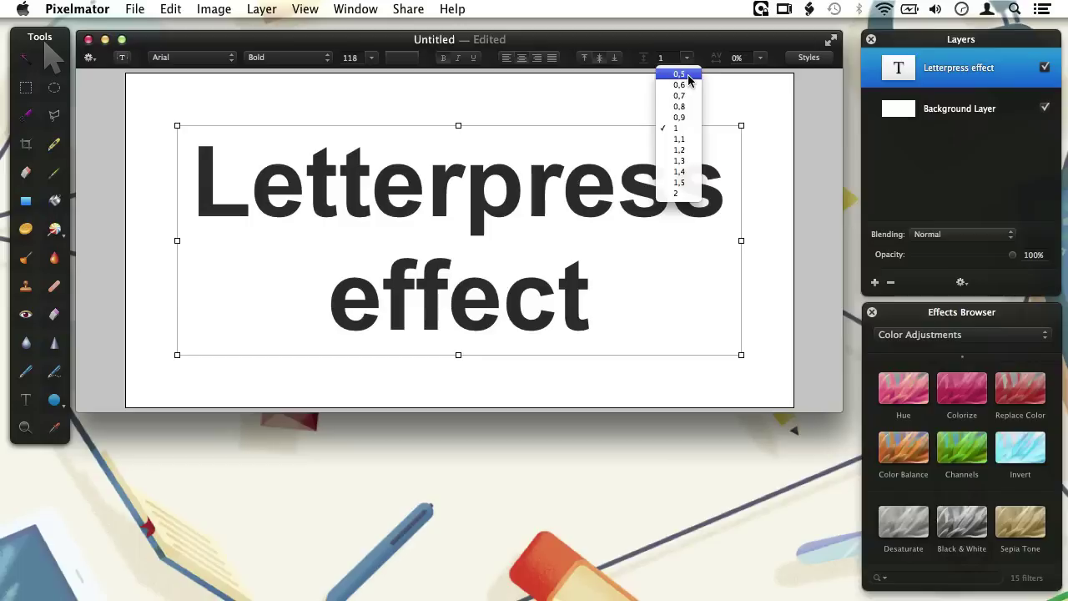
{"action": "left_click", "coordinate": [688, 74]}
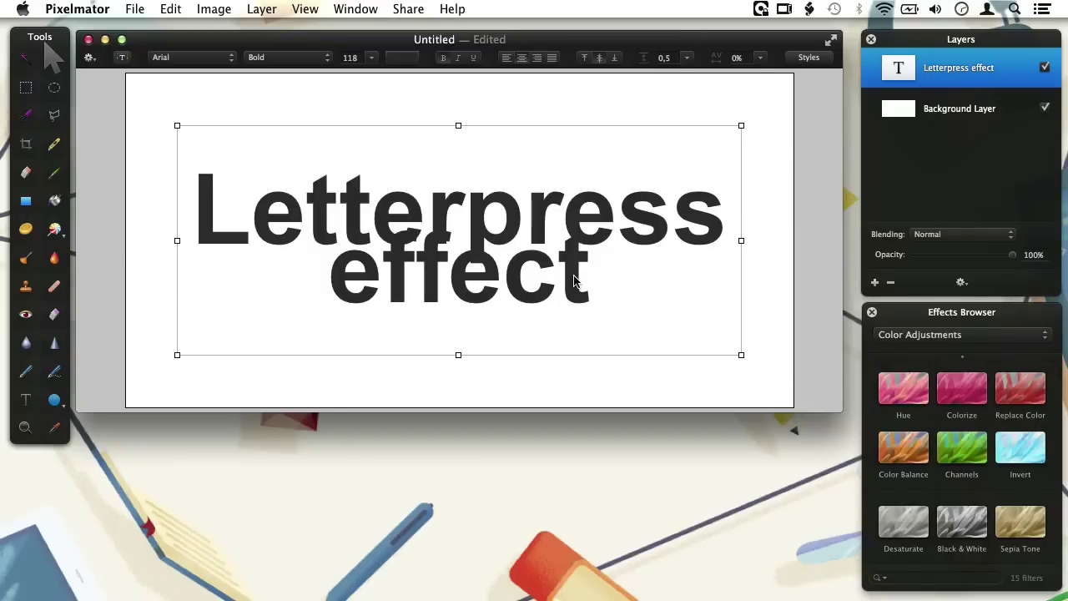
{"action": "left_click", "coordinate": [761, 58]}
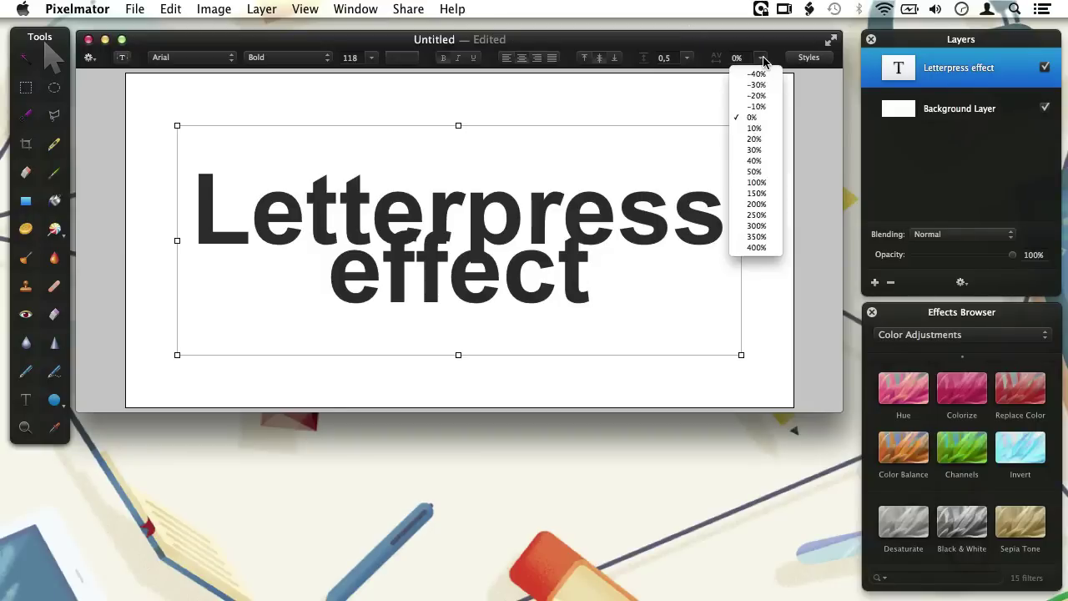
{"action": "left_click", "coordinate": [764, 107]}
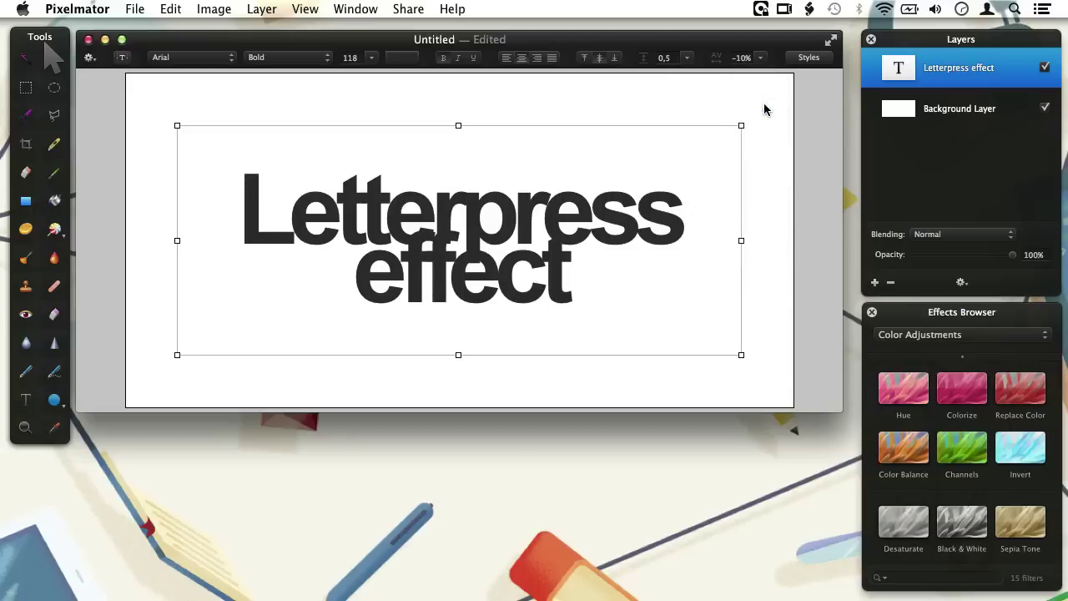
{"action": "double_click", "coordinate": [741, 59]}
{"action": "type", "text": "-5"}
{"action": "key", "text": "Return"}
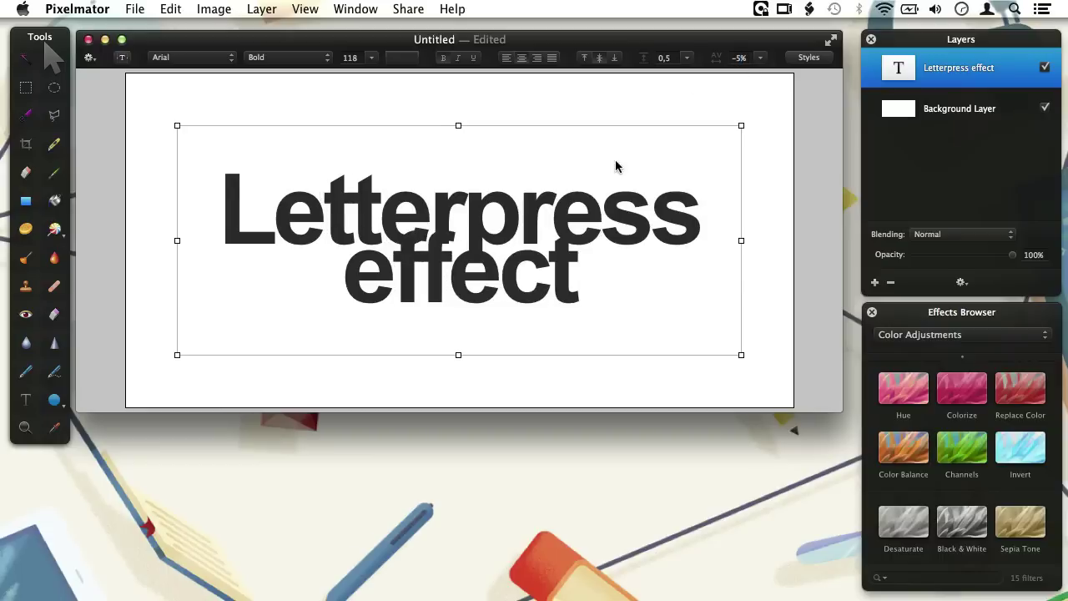
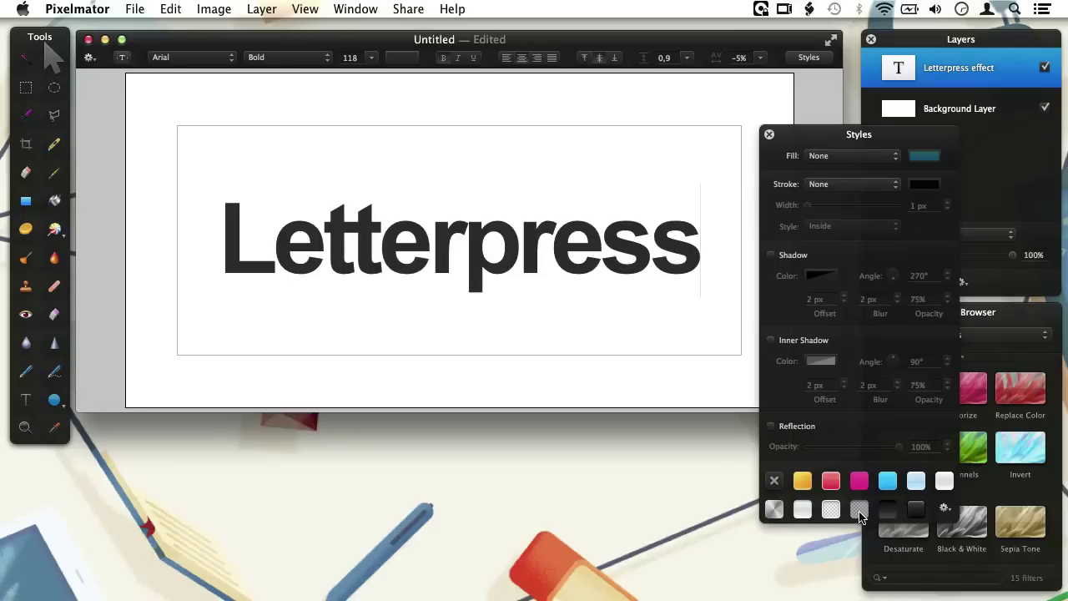
Apply the semi-transparent gray letterpress style preset to the text and turn off its outer shadow.
{"action": "left_click", "coordinate": [859, 509]}
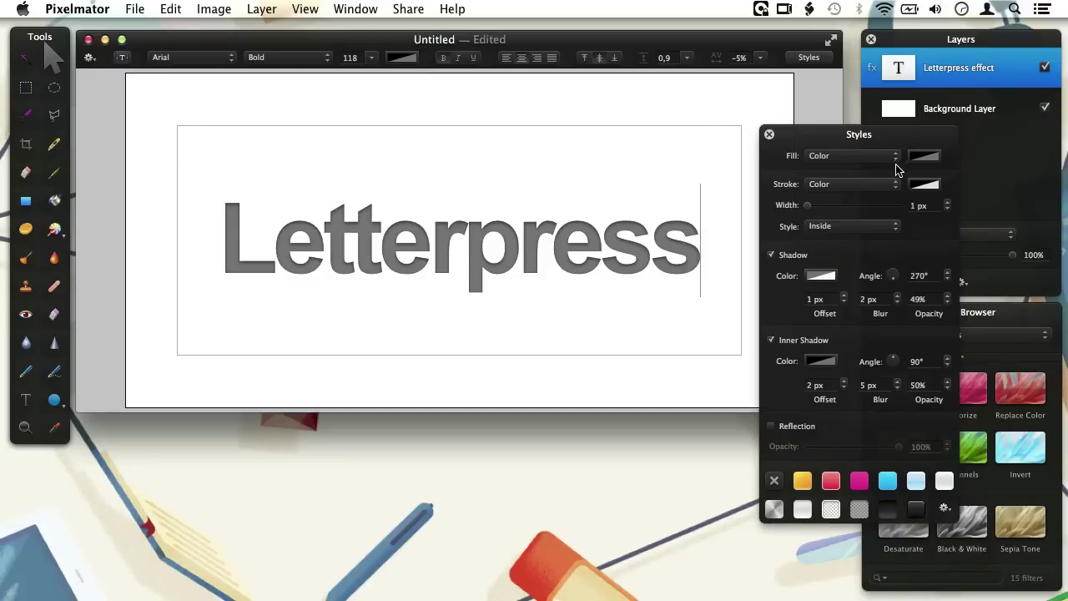
{"action": "left_click", "coordinate": [771, 256]}
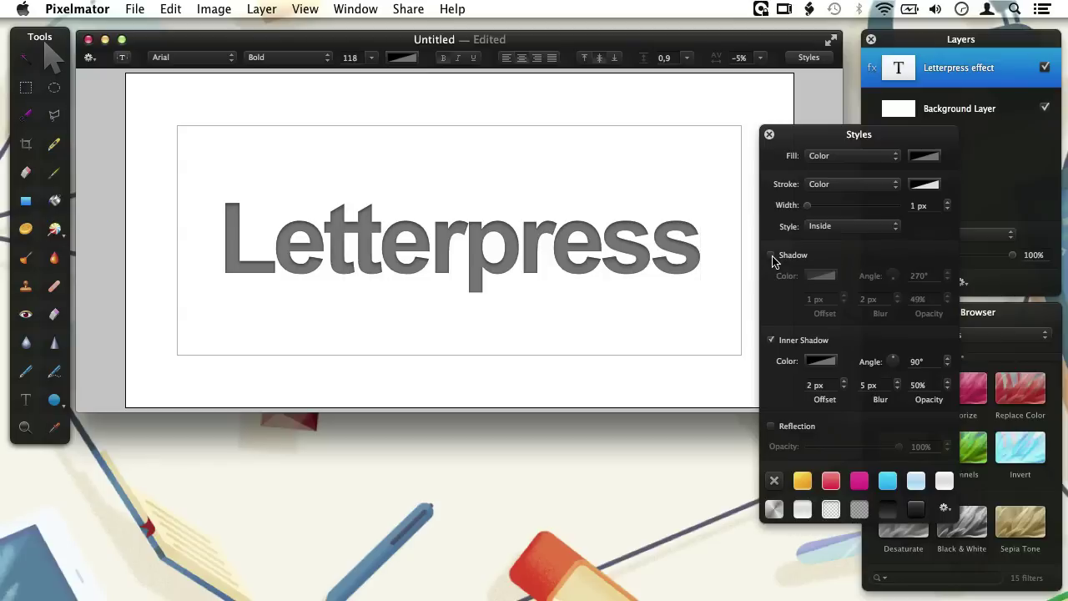
Change the text fill to the linear transparent-to-black gradient and stretch it from the middle of the letters to below the canvas.
{"action": "left_click", "coordinate": [895, 156]}
{"action": "key", "text": "Escape"}
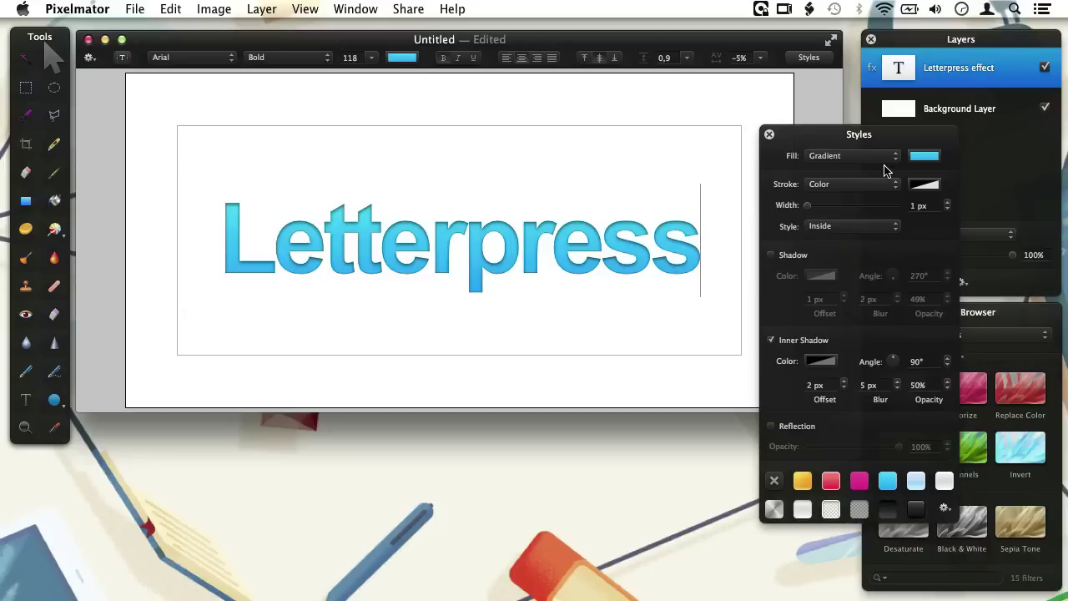
{"action": "left_click", "coordinate": [933, 157]}
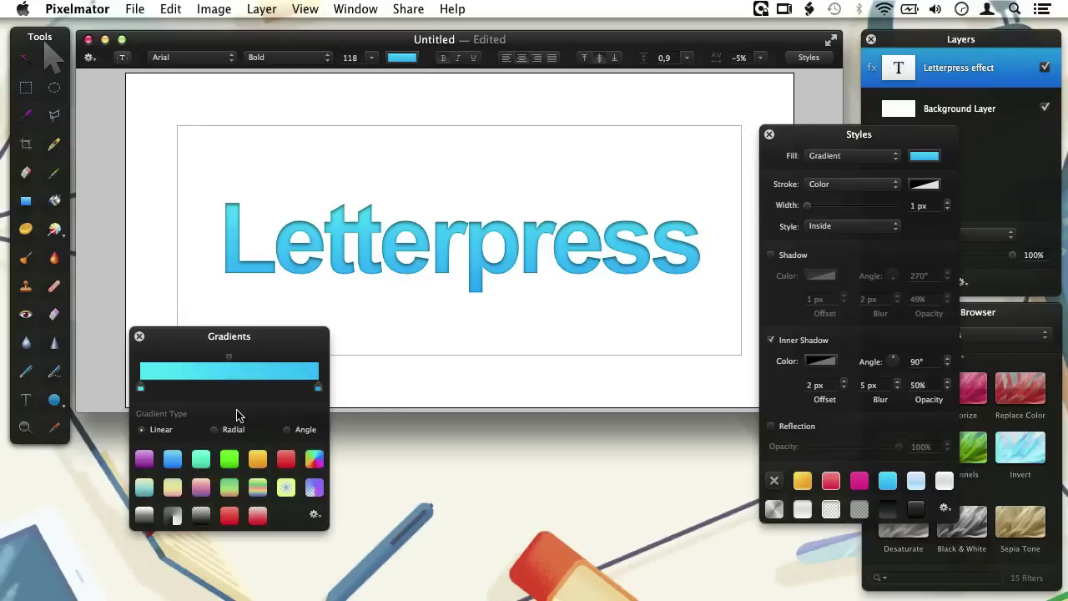
{"action": "left_click", "coordinate": [201, 516]}
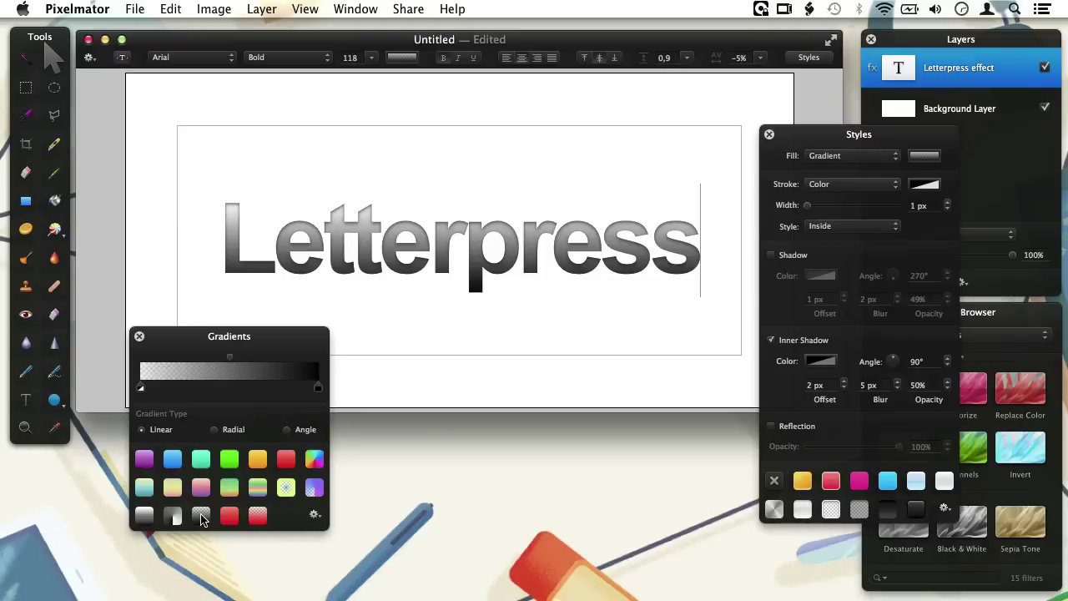
{"action": "key", "text": "Escape"}
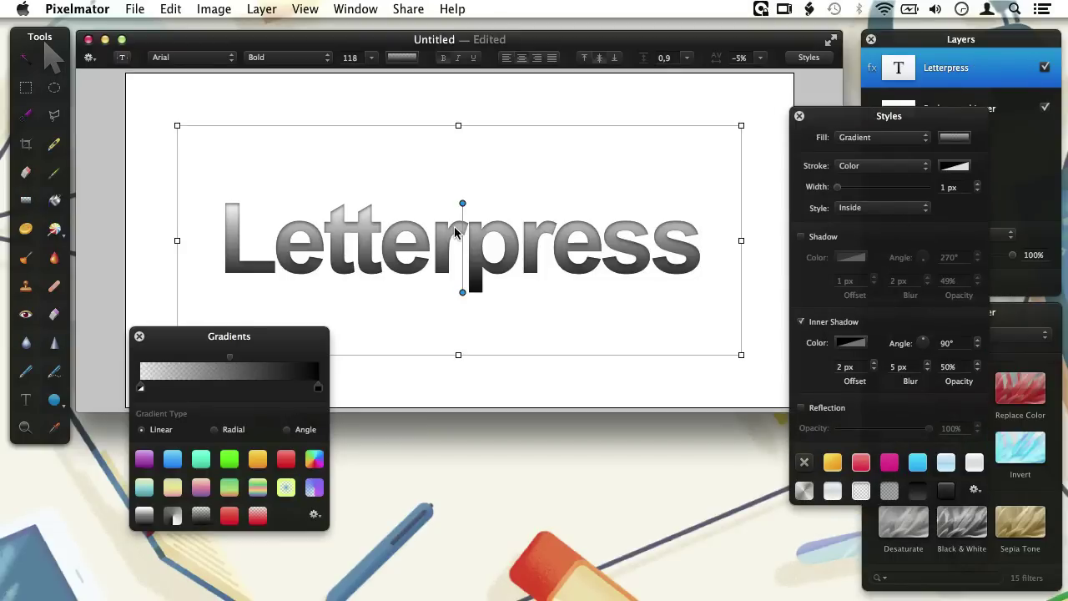
{"action": "left_click_drag", "start_coordinate": [462, 203], "coordinate": [464, 227]}
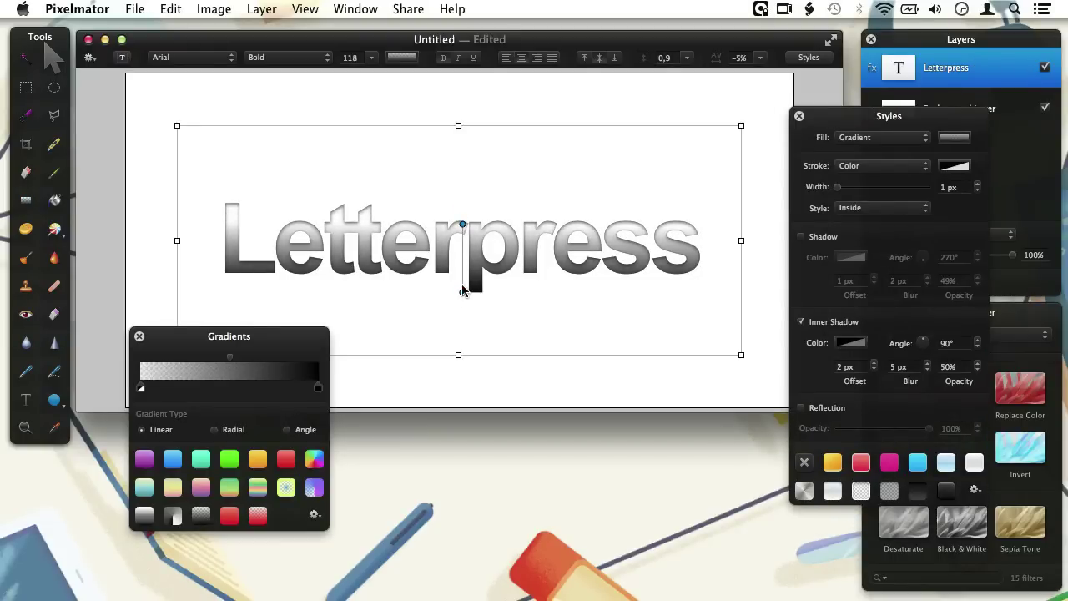
{"action": "left_click_drag", "start_coordinate": [463, 294], "coordinate": [460, 408]}
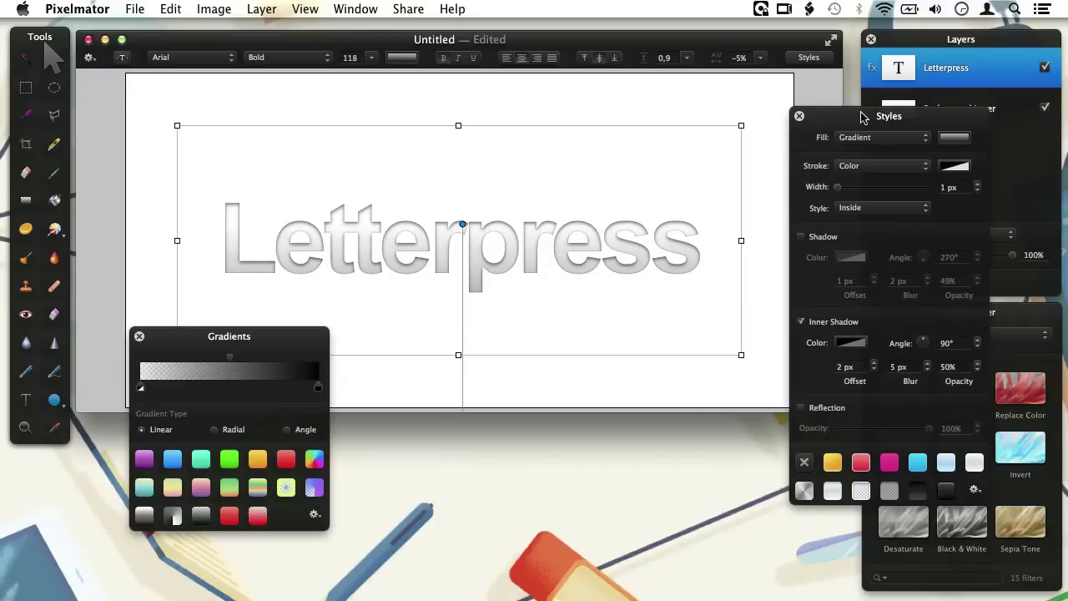
Fill the Background Layer with a pale pink chosen from the color wheel, using Normal blending at 100% opacity.
{"action": "left_click_drag", "start_coordinate": [866, 116], "coordinate": [854, 214]}
{"action": "left_click", "coordinate": [898, 110]}
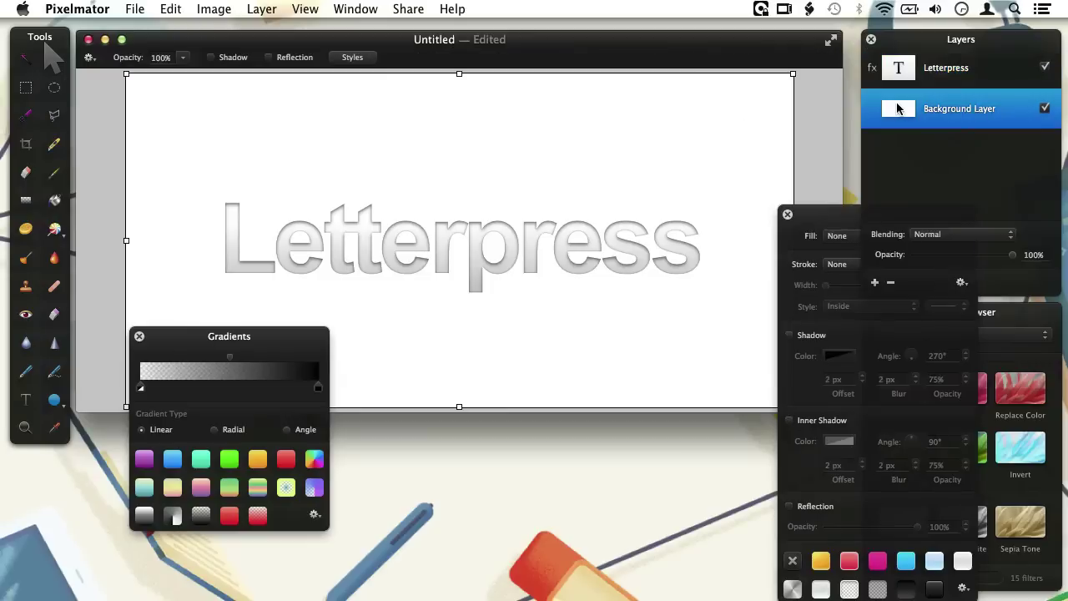
{"action": "left_click", "coordinate": [167, 13]}
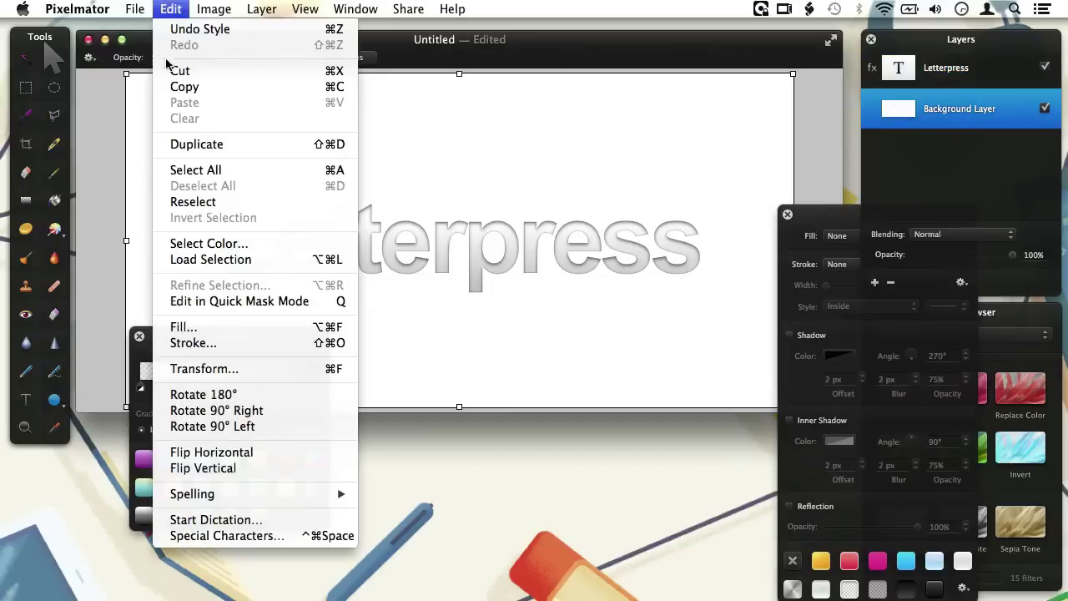
{"action": "left_click", "coordinate": [188, 326]}
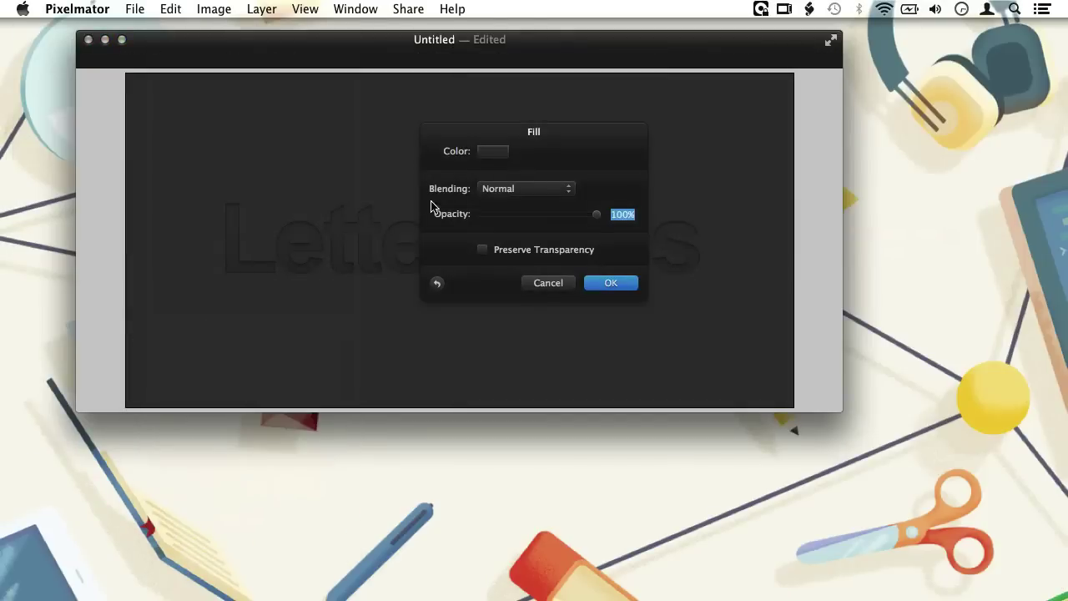
{"action": "left_click", "coordinate": [495, 151]}
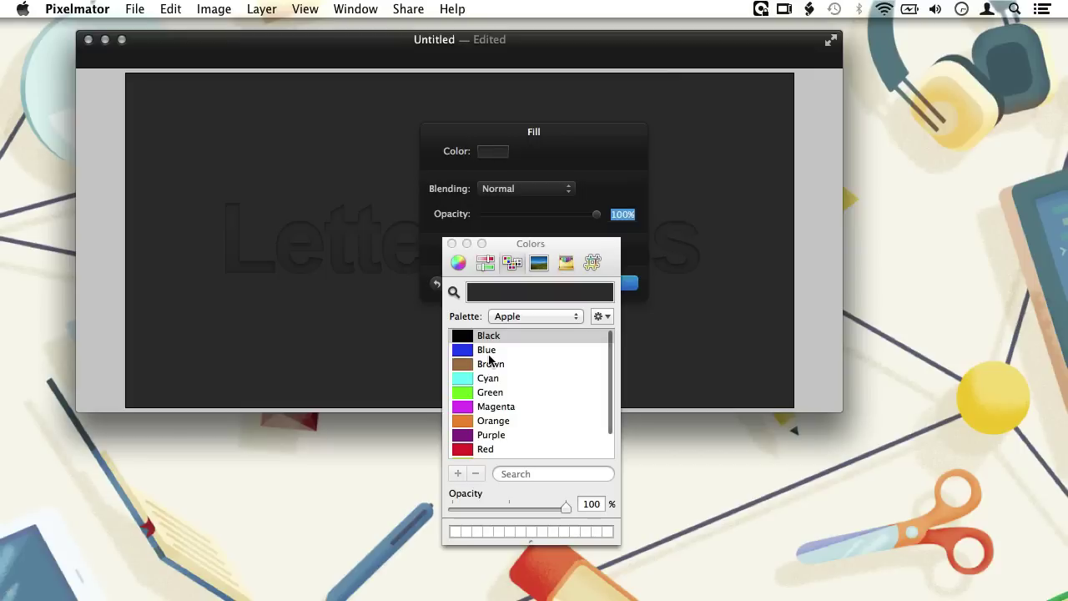
{"action": "left_click", "coordinate": [458, 261]}
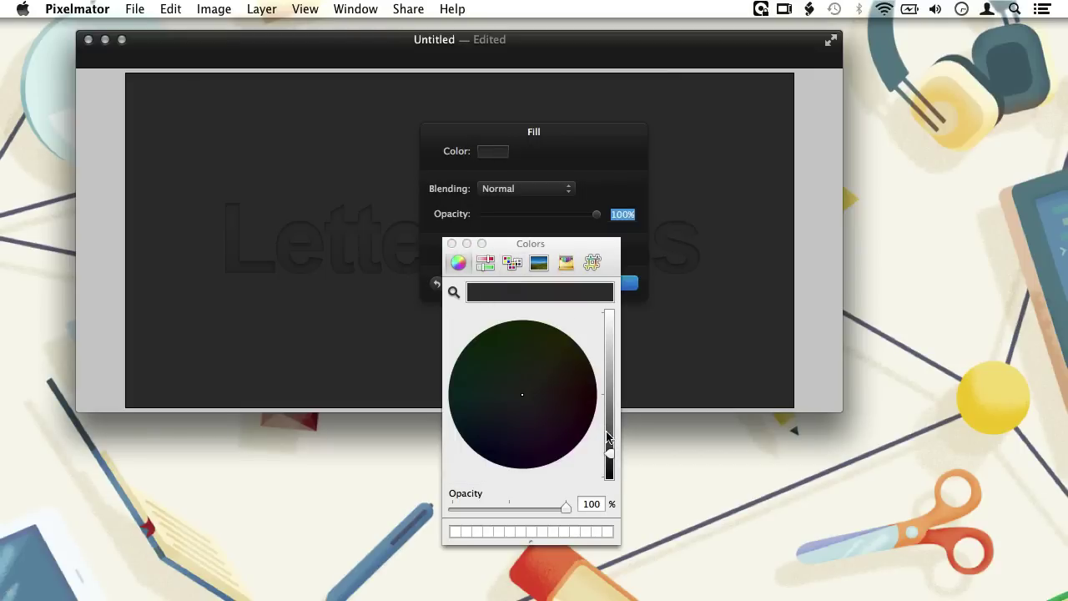
{"action": "left_click_drag", "start_coordinate": [610, 455], "coordinate": [615, 298]}
{"action": "left_click_drag", "start_coordinate": [523, 393], "coordinate": [533, 395]}
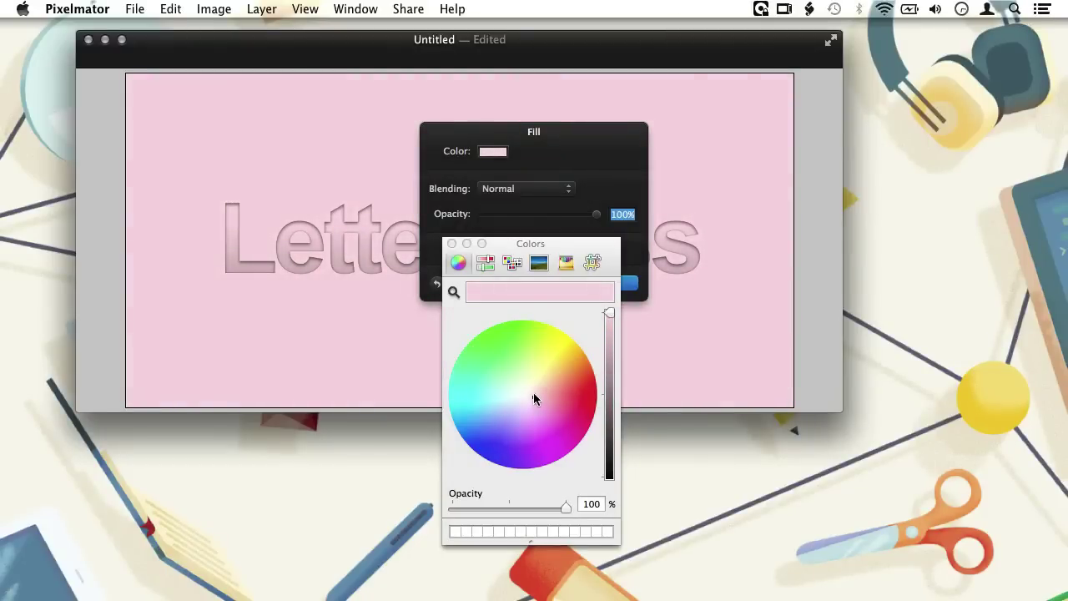
{"action": "left_click", "coordinate": [599, 282]}
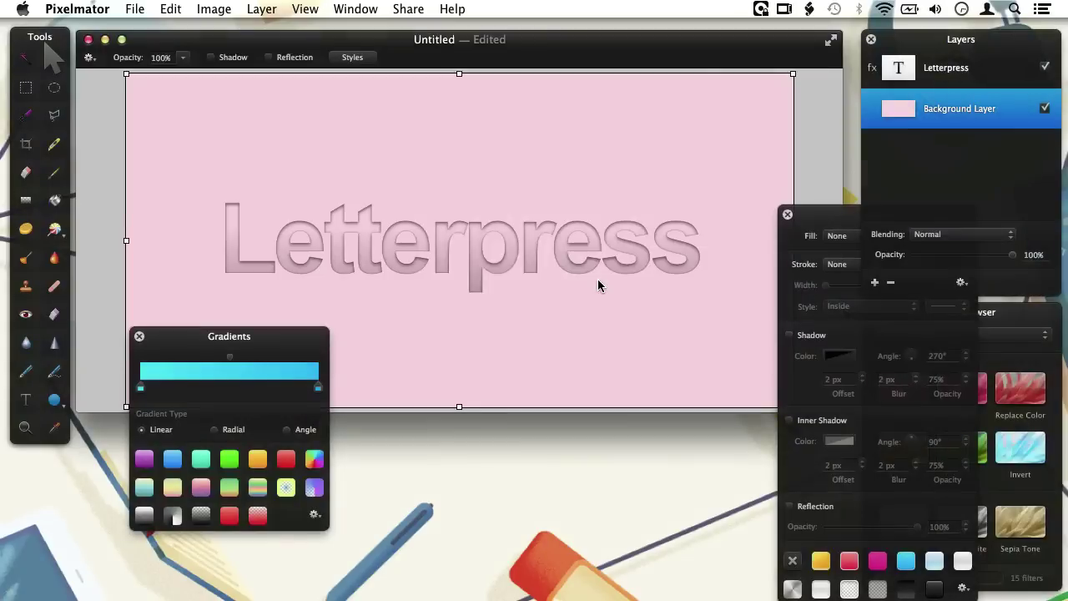
Close the Styles and Gradients palettes and show the Stylize category in the Effects Browser.
{"action": "left_click", "coordinate": [1000, 312]}
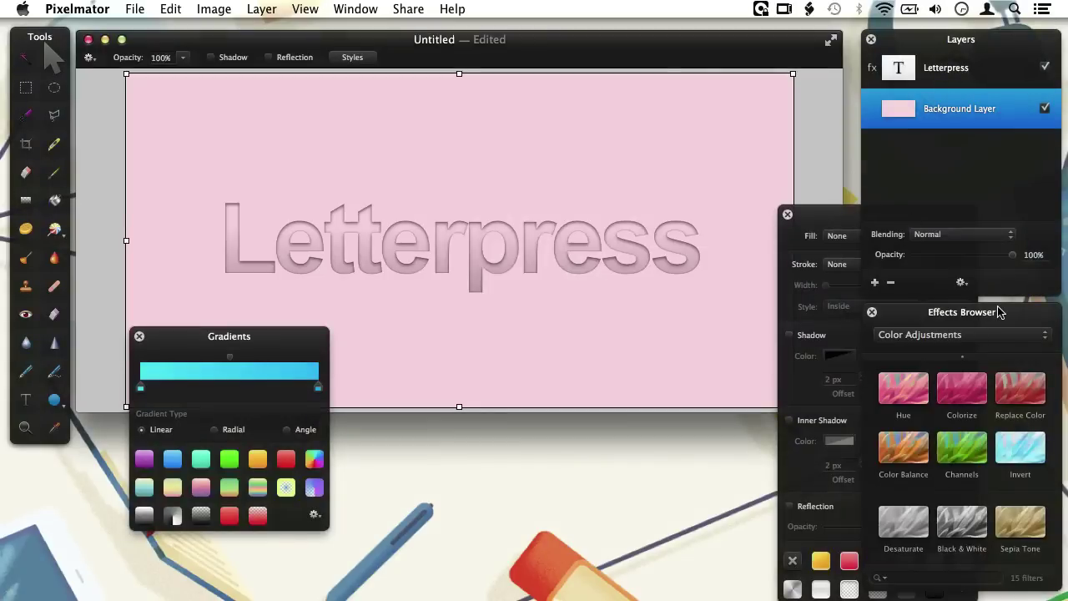
{"action": "left_click", "coordinate": [789, 216]}
{"action": "left_click", "coordinate": [788, 214]}
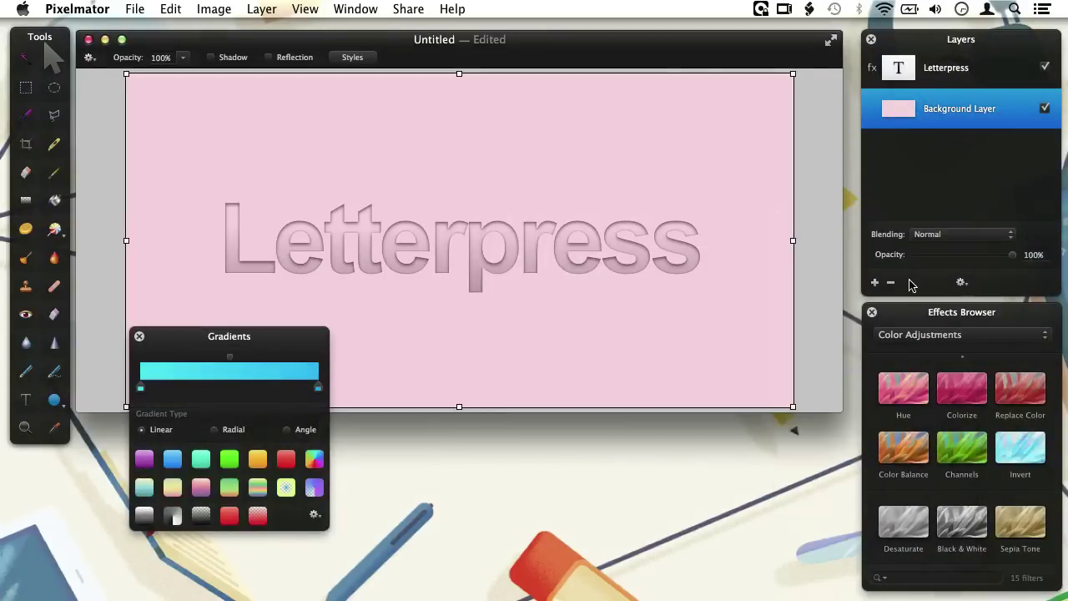
{"action": "left_click", "coordinate": [923, 334]}
{"action": "key", "text": "Escape"}
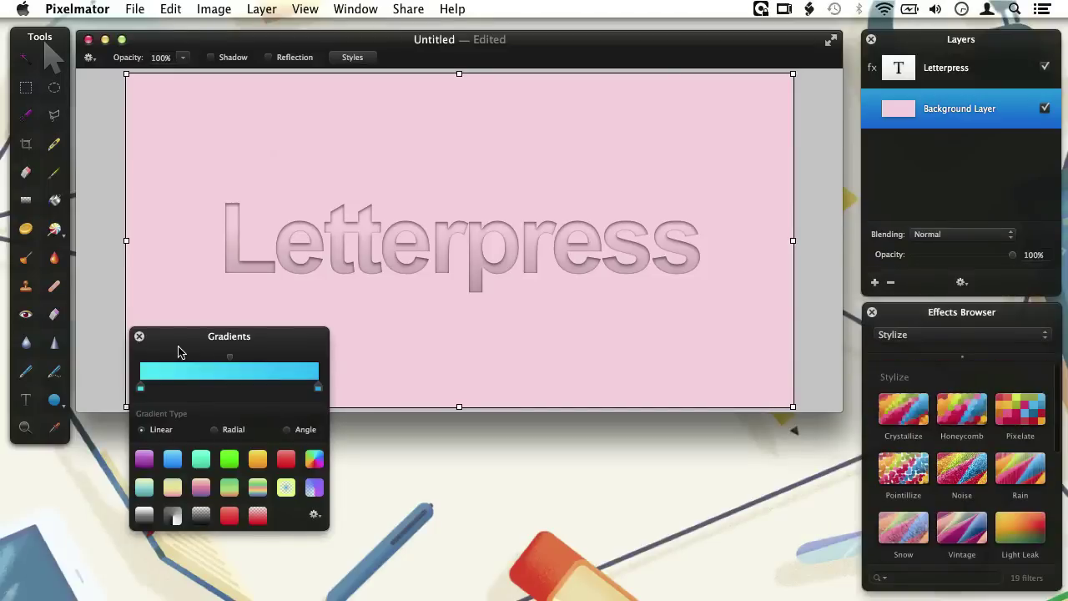
{"action": "left_click", "coordinate": [140, 335]}
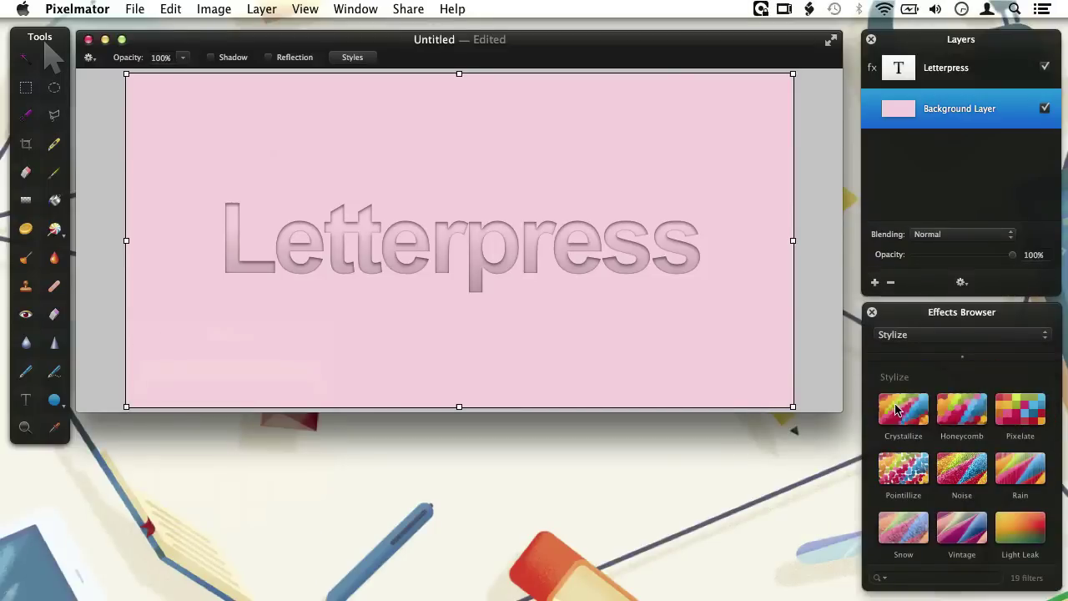
Apply a monochrome Noise effect with an amount of 2% to the Background Layer.
{"action": "left_click", "coordinate": [972, 473]}
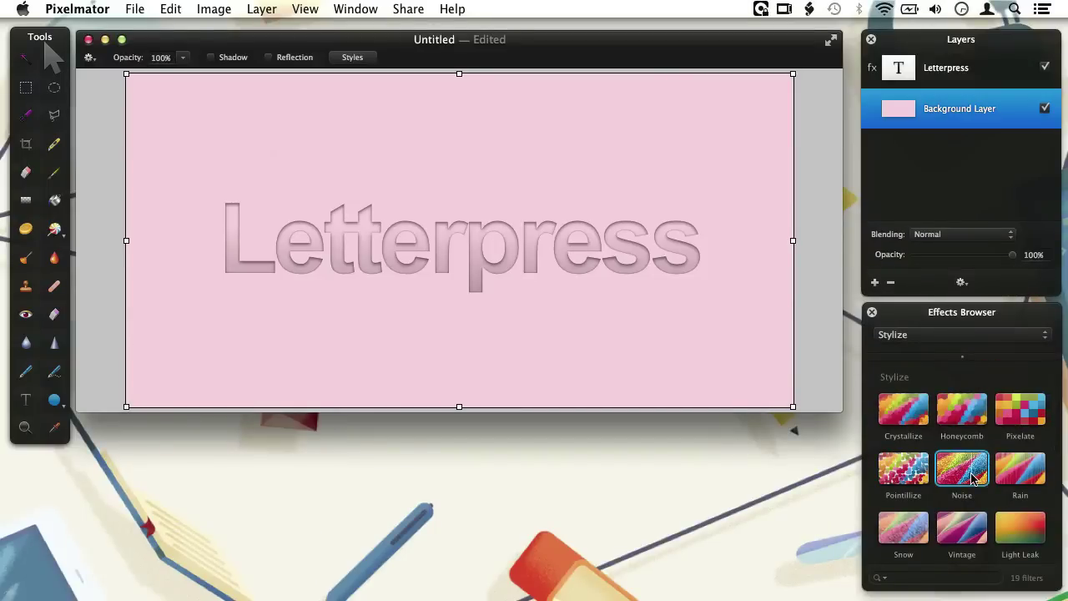
{"action": "double_click", "coordinate": [971, 475]}
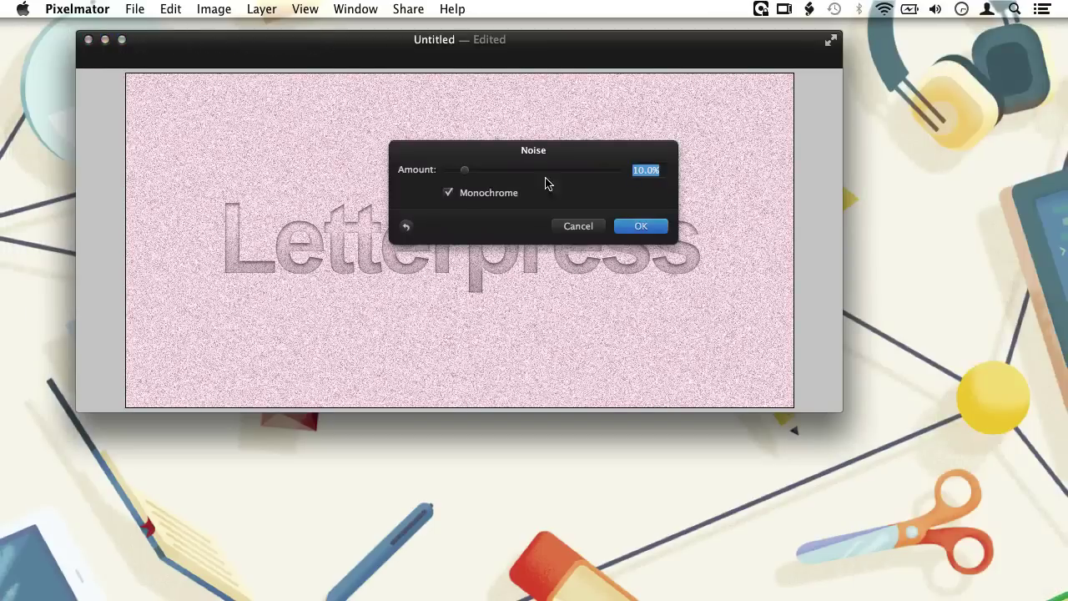
{"action": "left_click_drag", "start_coordinate": [467, 174], "coordinate": [455, 175]}
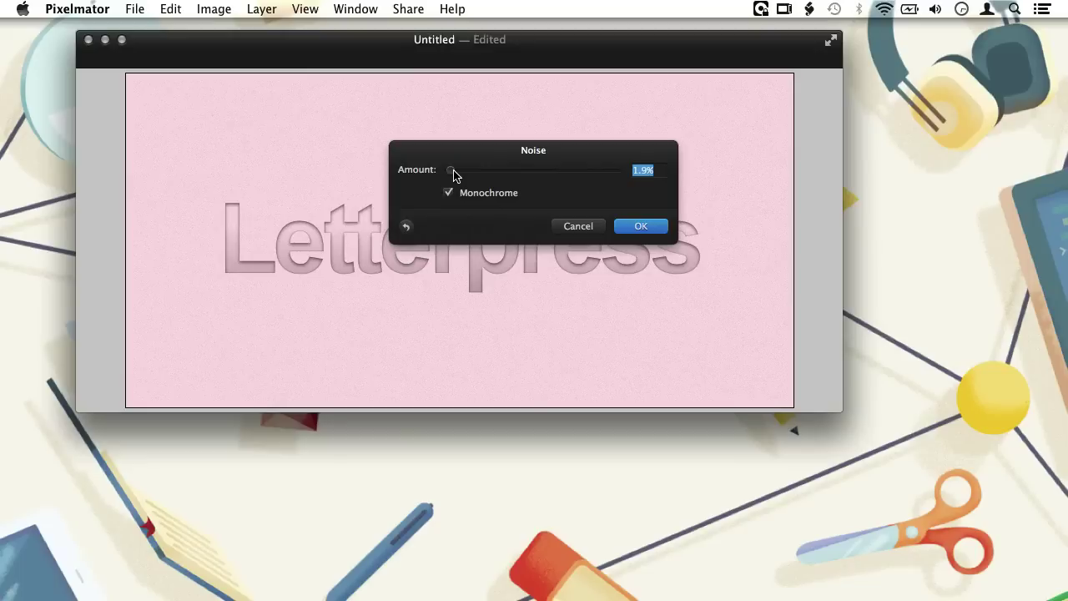
{"action": "type", "text": "2%"}
{"action": "left_click", "coordinate": [637, 225]}
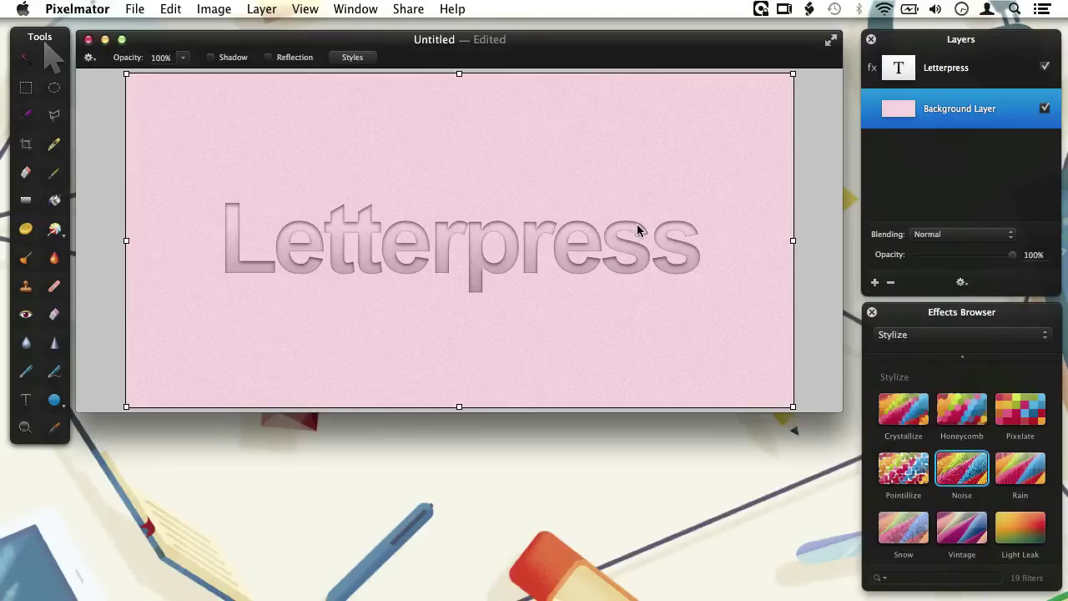
Review the commands for converting the Letterpress text layer into a shape or pixels without applying any, and reselect the Background Layer.
{"action": "right_click", "coordinate": [907, 81]}
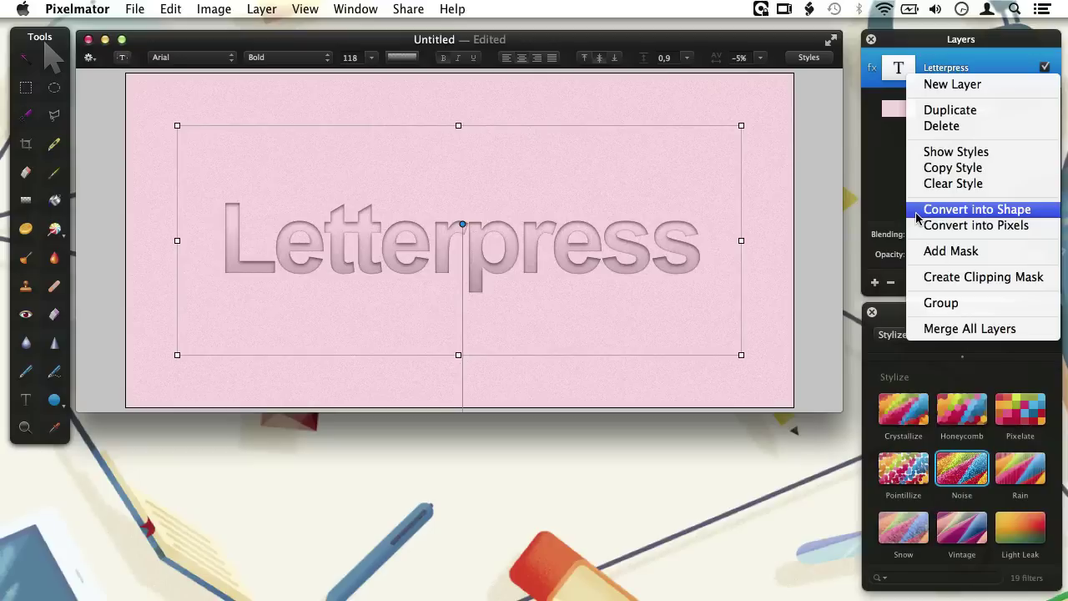
{"action": "left_click", "coordinate": [732, 40]}
{"action": "left_click", "coordinate": [133, 94]}
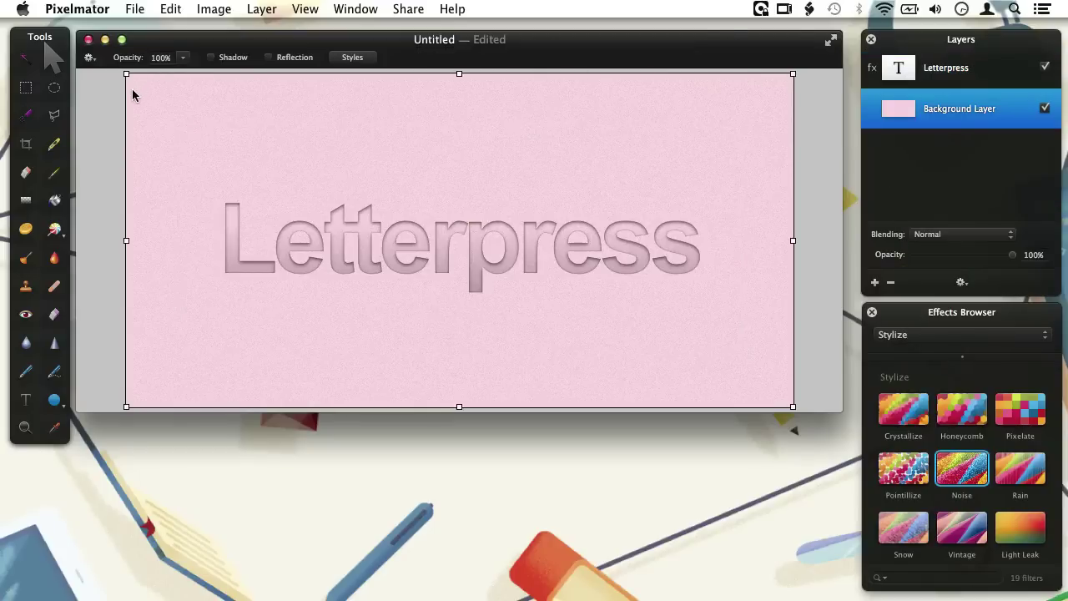